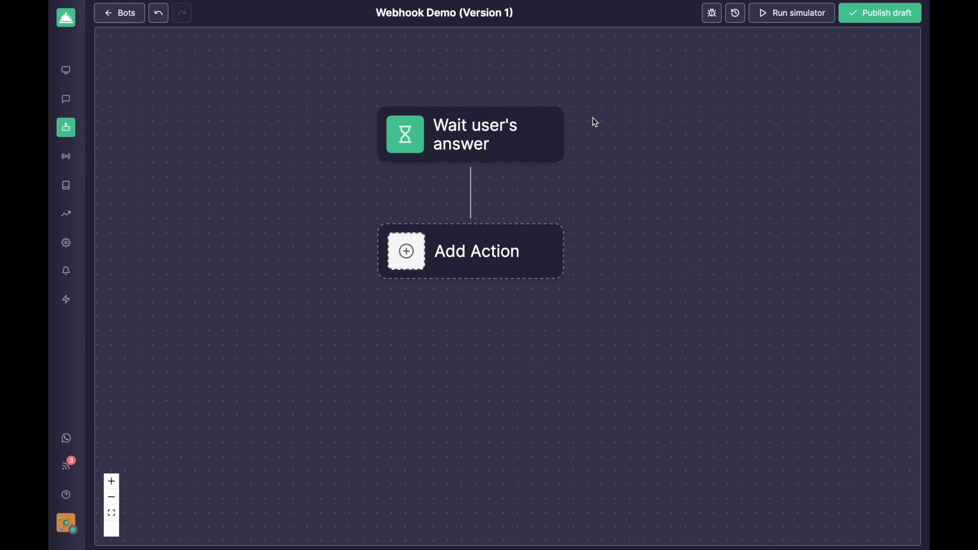
pyautogui.hotkey('ctrl', 'Left')
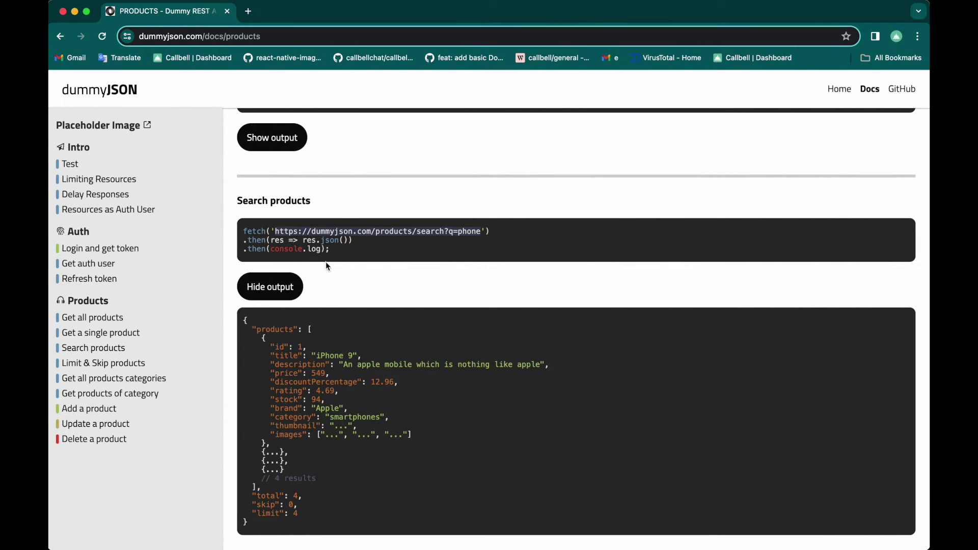
pyautogui.click(445, 243)
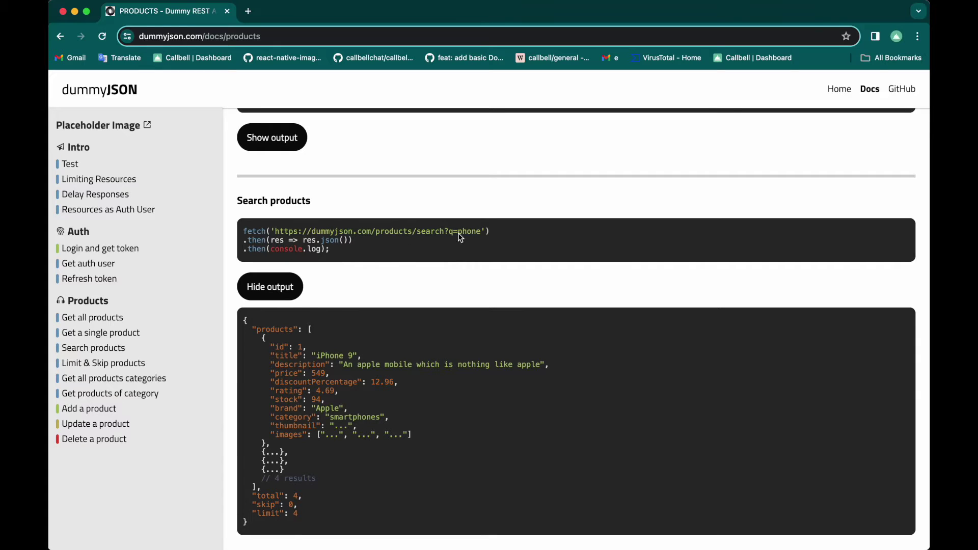
pyautogui.moveTo(458, 233); pyautogui.dragTo(480, 236)
pyautogui.moveTo(275, 231); pyautogui.dragTo(481, 234)
pyautogui.hotkey('ctrl', 'c')
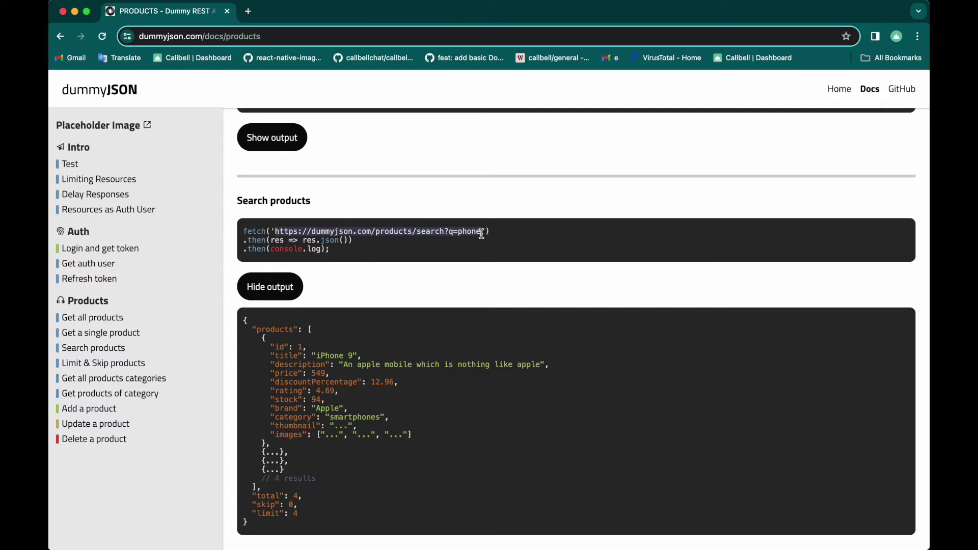
# - Back in the Callbell bot builder, add a Send message action with the text "Hello, please type a search keyword"
pyautogui.hotkey('ctrl', 'Right')
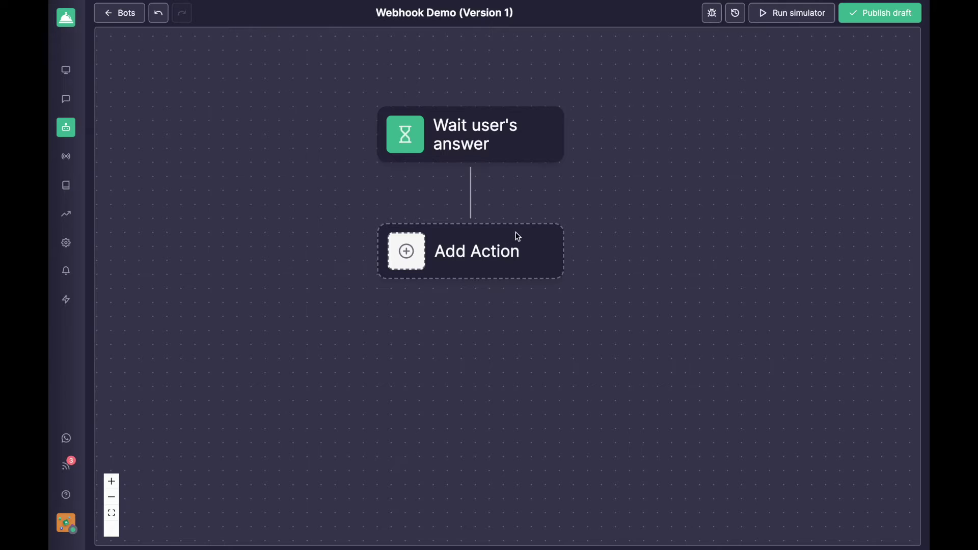
pyautogui.click(504, 243)
pyautogui.click(802, 98)
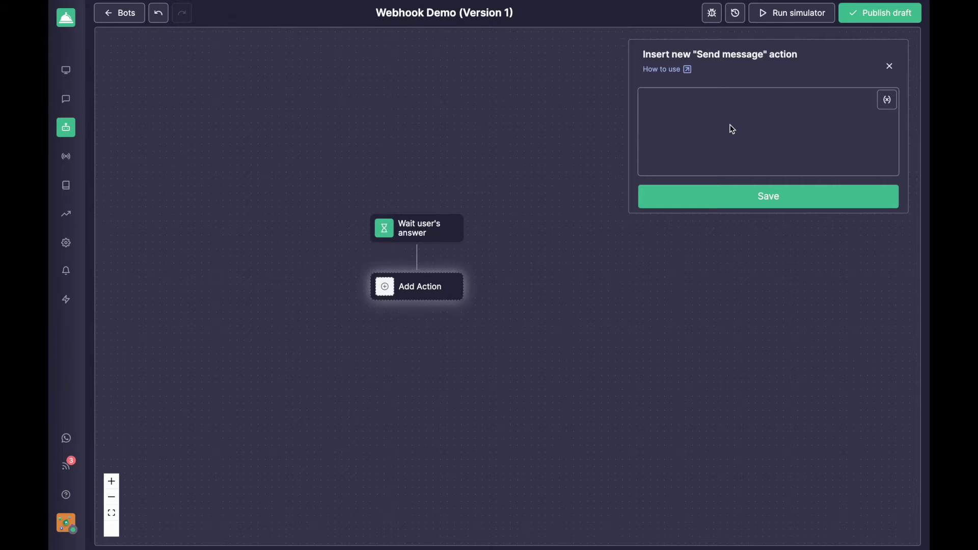
pyautogui.write('Hello')
pyautogui.write(', please type t')
pyautogui.write('he')
pyautogui.press('BackSpace')
pyautogui.press('BackSpace')
pyautogui.press('BackSpace')
pyautogui.press('BackSpace')
pyautogui.write('a search ')
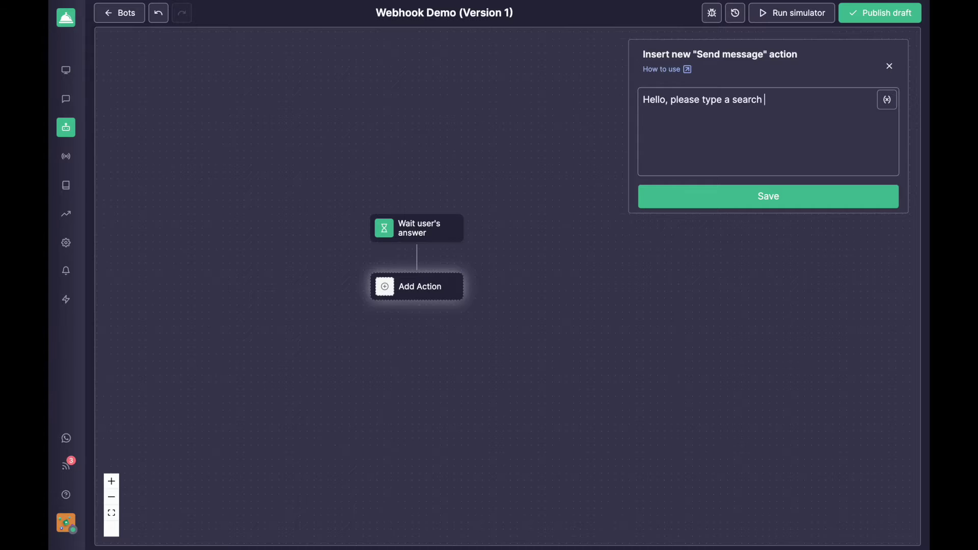
pyautogui.write('keyword')
pyautogui.click(810, 193)
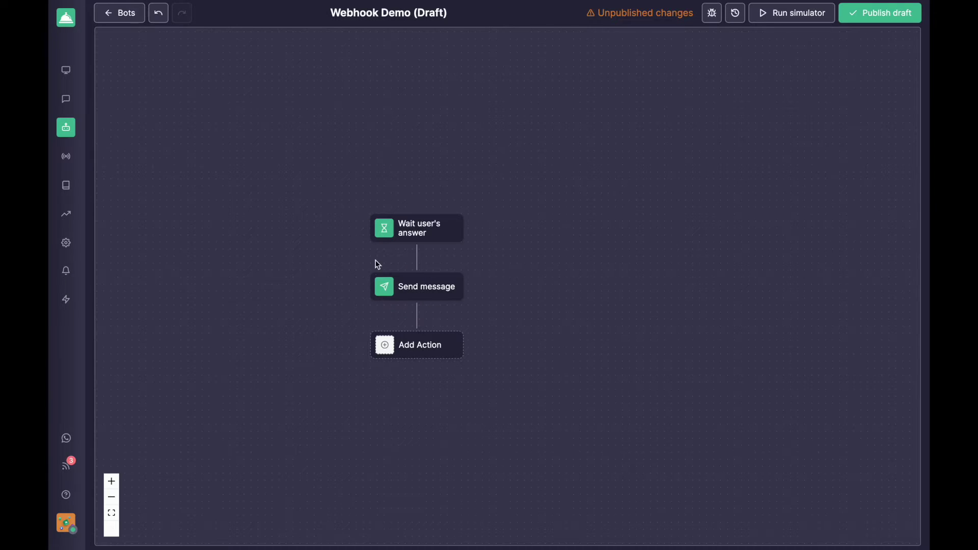
# - Add a Wait user's answer action after the Send message action
pyautogui.moveTo(414, 288)
pyautogui.click(423, 337)
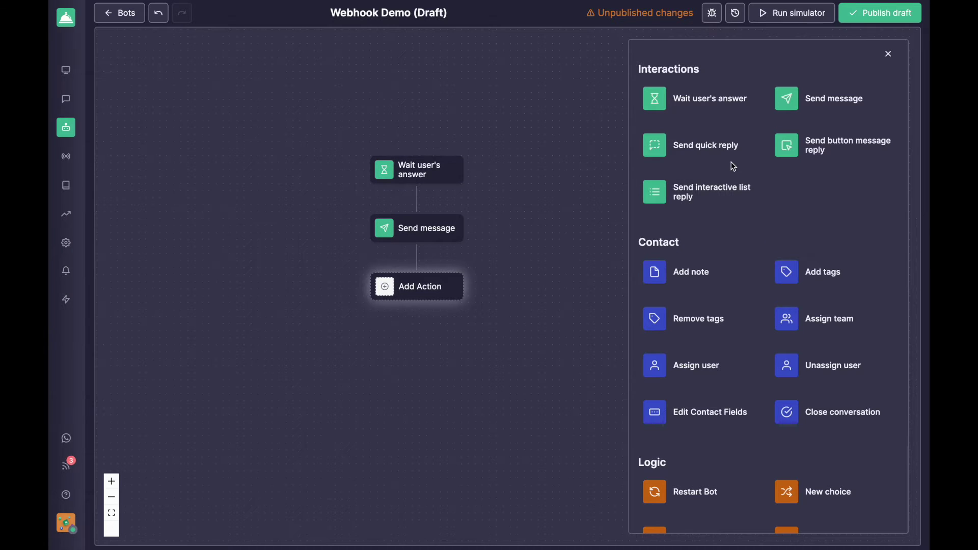
pyautogui.click(695, 98)
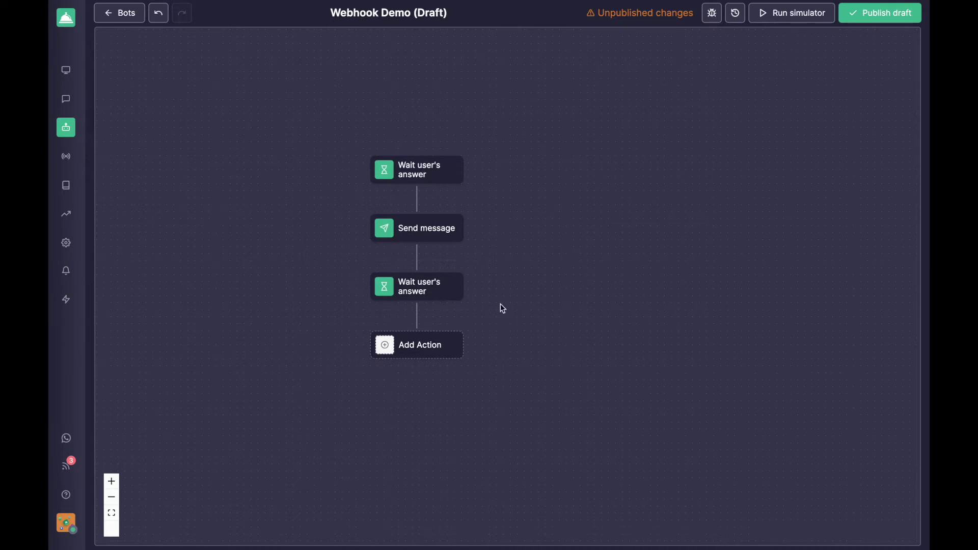
# - Start a new Webhook action after the second Wait user's answer, using the copied product search address as its URL
pyautogui.moveTo(400, 235)
pyautogui.click(441, 347)
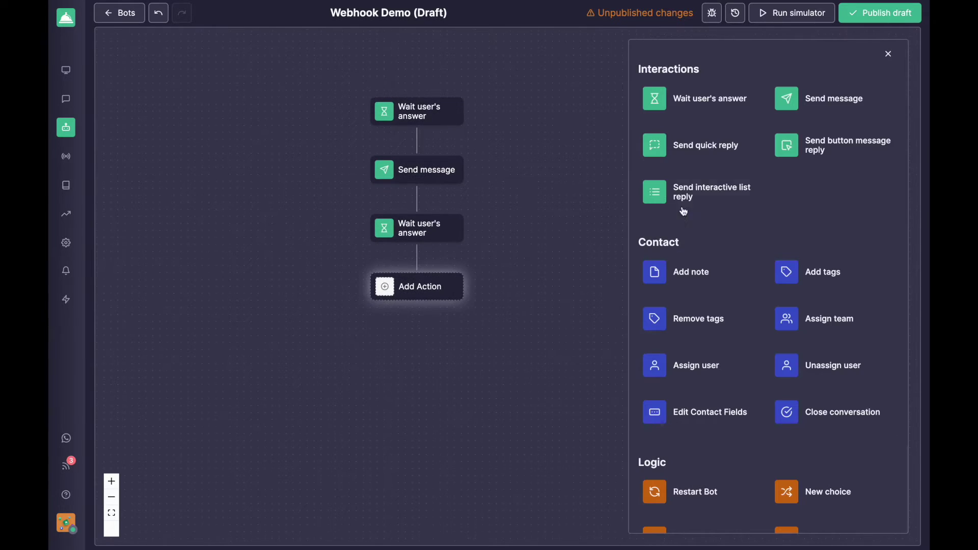
pyautogui.scroll(-2, 776, 203)
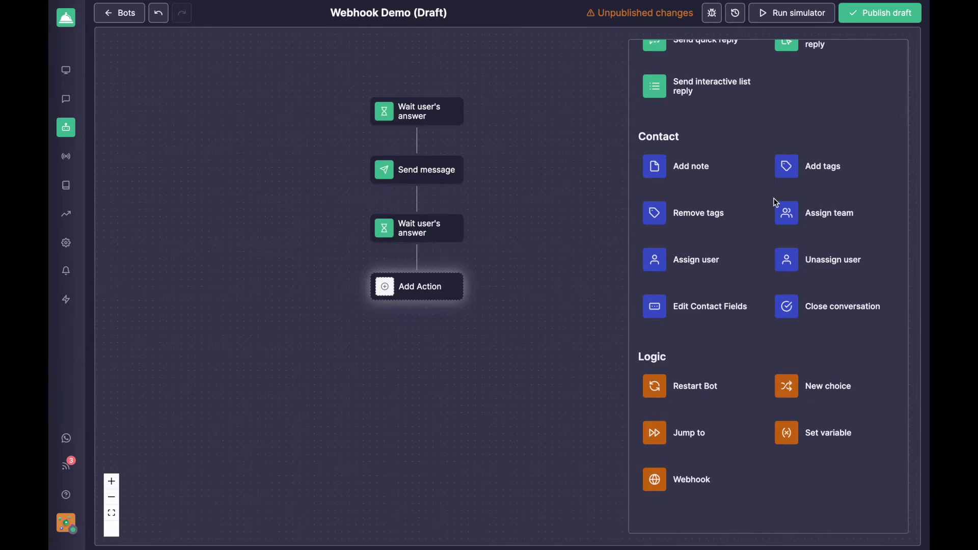
pyautogui.click(694, 493)
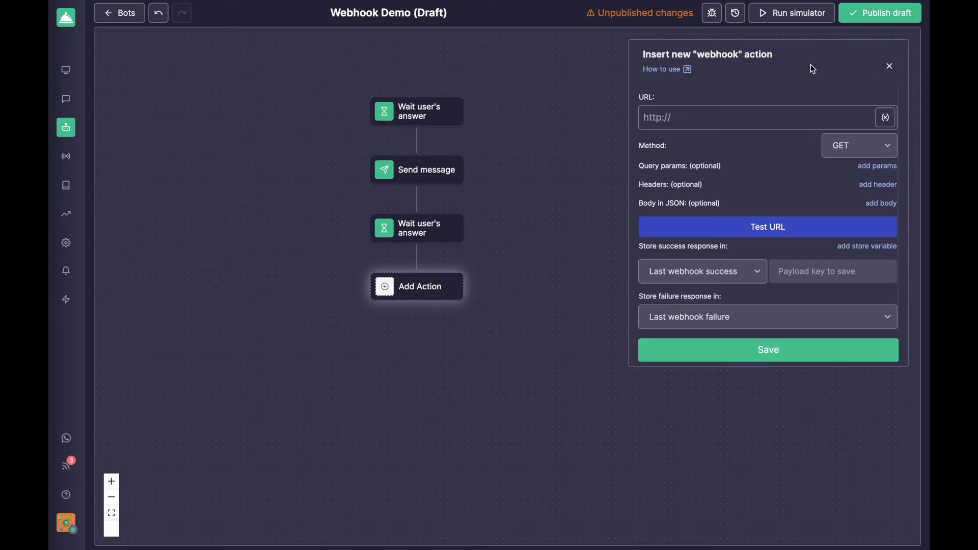
pyautogui.click(684, 123)
pyautogui.hotkey('ctrl', 'v')
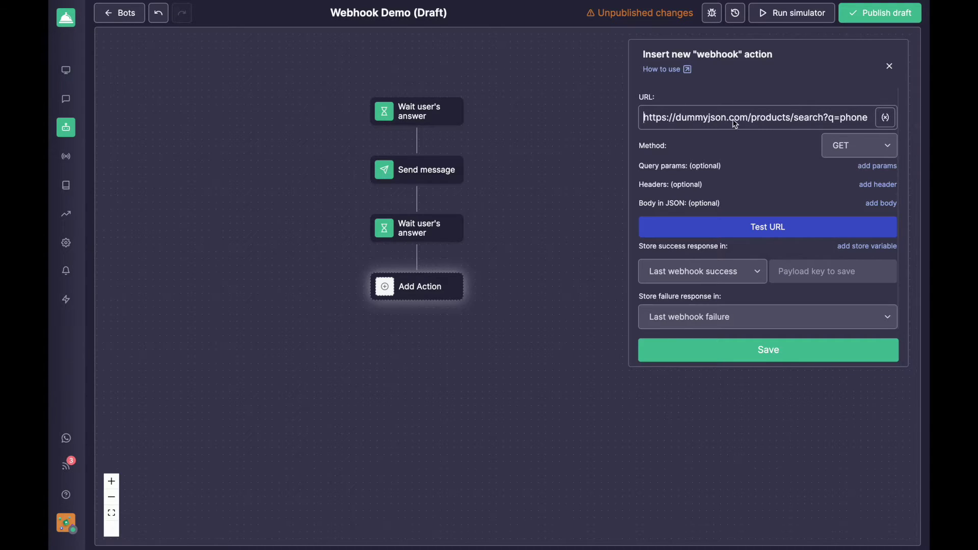
# - Replace "phone" at the end of the webhook URL with the Last user's answer variable
pyautogui.click(829, 121)
pyautogui.moveTo(840, 121); pyautogui.dragTo(874, 123)
pyautogui.click(862, 118)
pyautogui.click(868, 121)
pyautogui.click(884, 120)
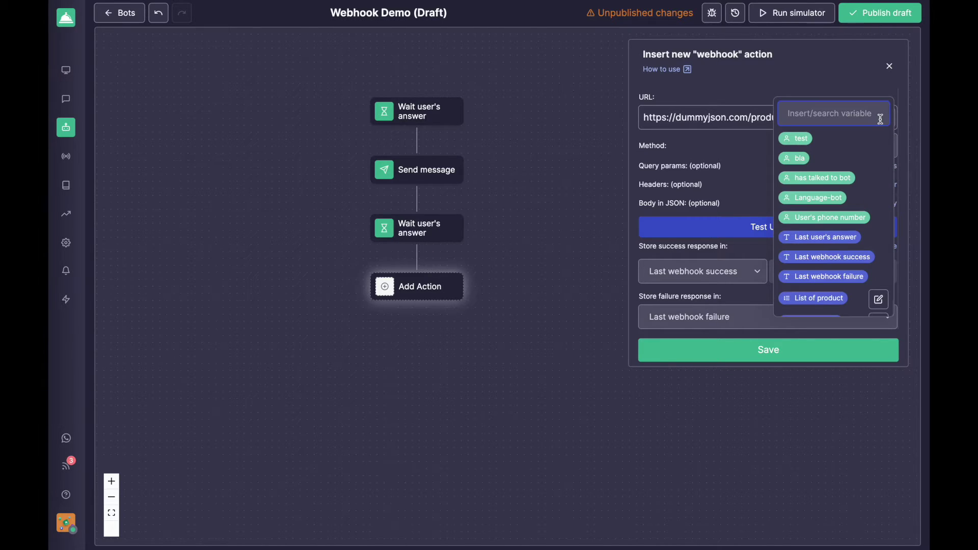
pyautogui.click(820, 238)
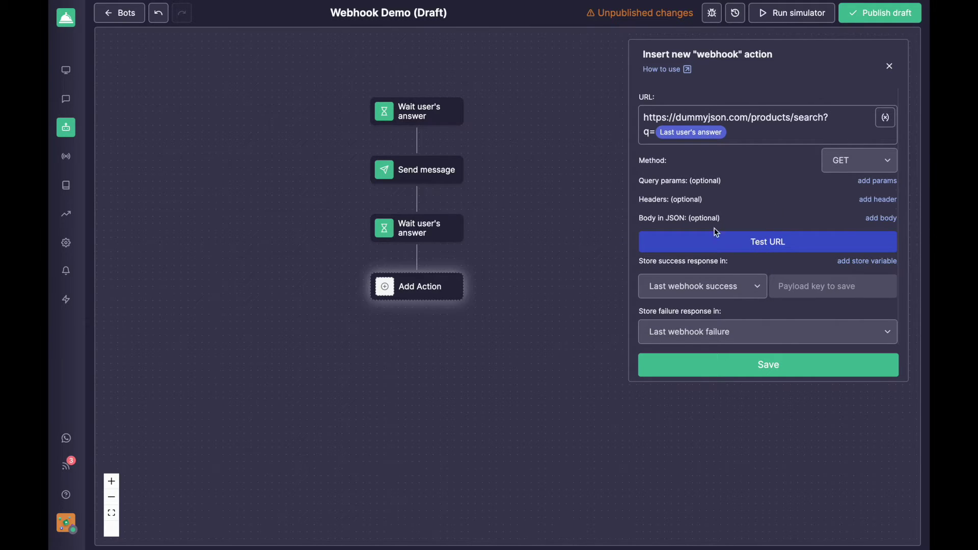
# - Test the webhook URL and look through the returned JSON response
pyautogui.click(769, 243)
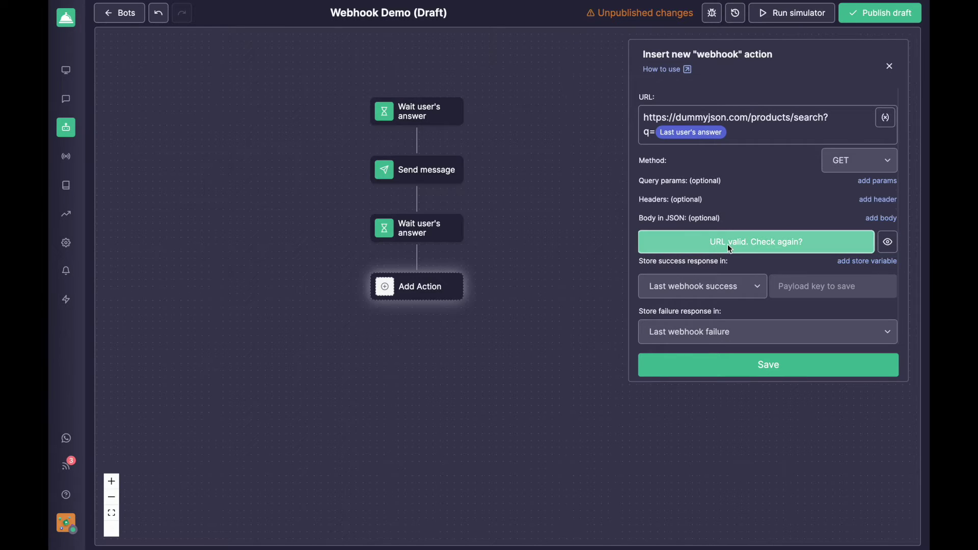
pyautogui.click(887, 242)
pyautogui.scroll(-5, 732, 289)
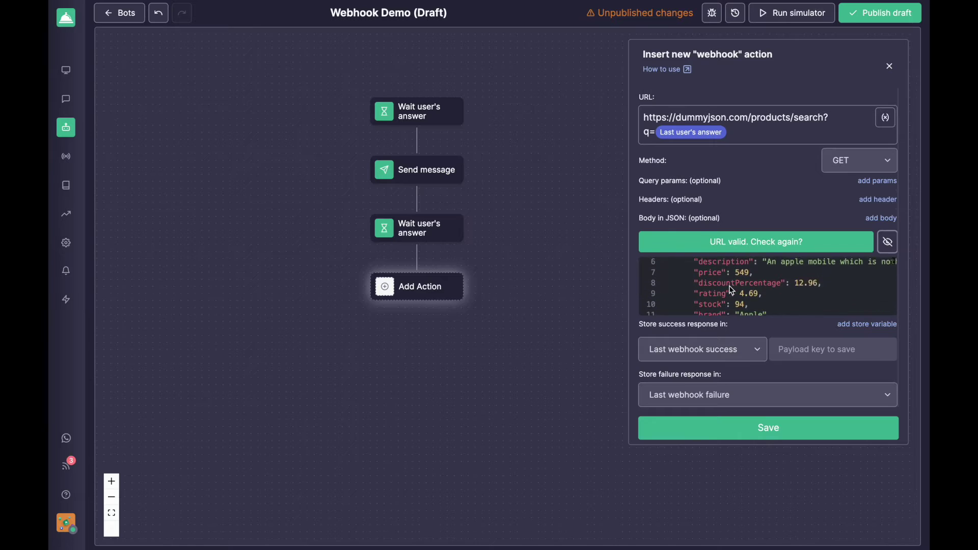
pyautogui.scroll(5, 732, 291)
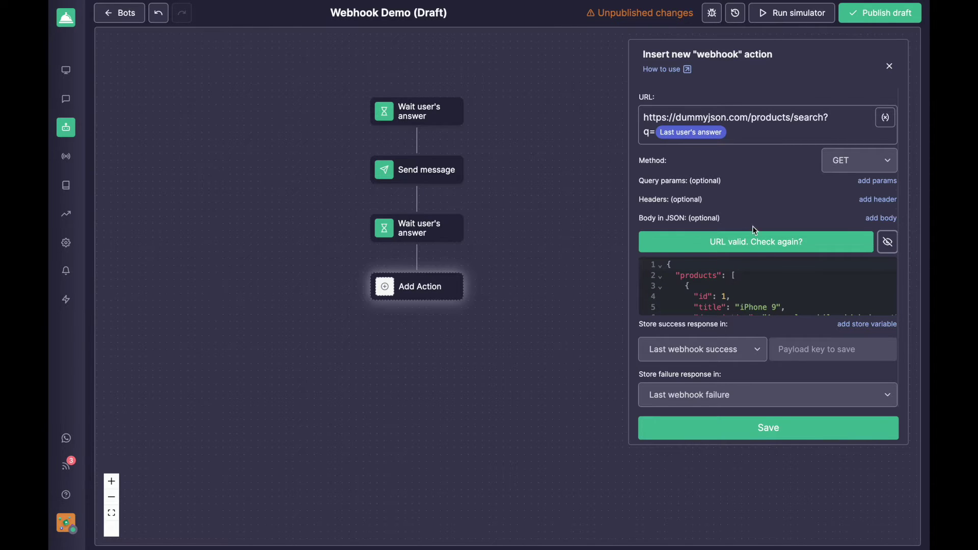
# - Add a query parameter q with the Last user's answer variable as its value, and remove the query part from the webhook URL
pyautogui.click(866, 182)
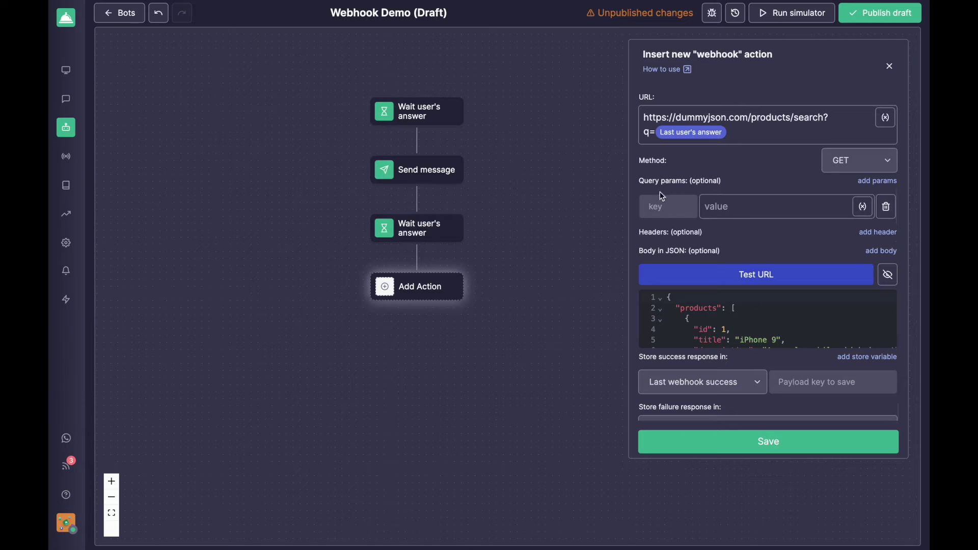
pyautogui.click(659, 209)
pyautogui.write('q')
pyautogui.click(862, 207)
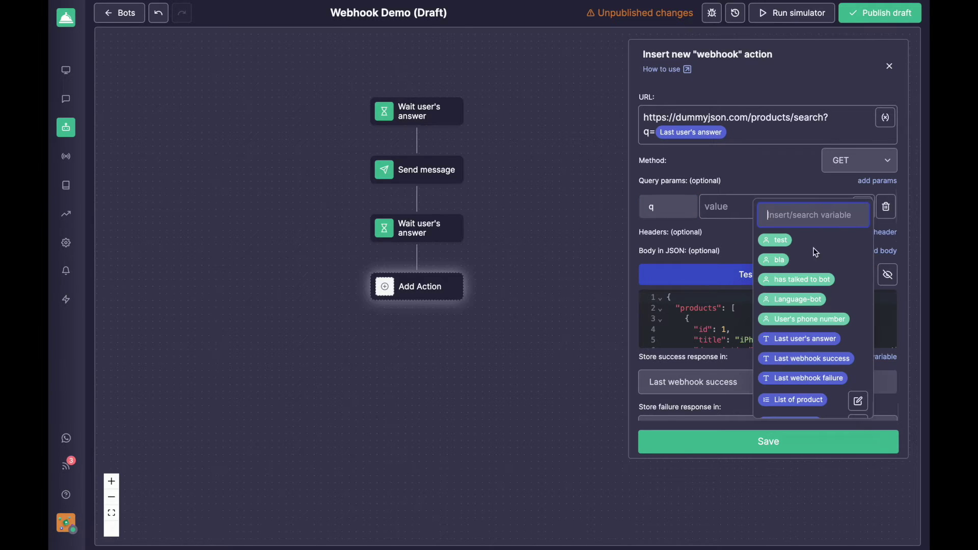
pyautogui.click(799, 340)
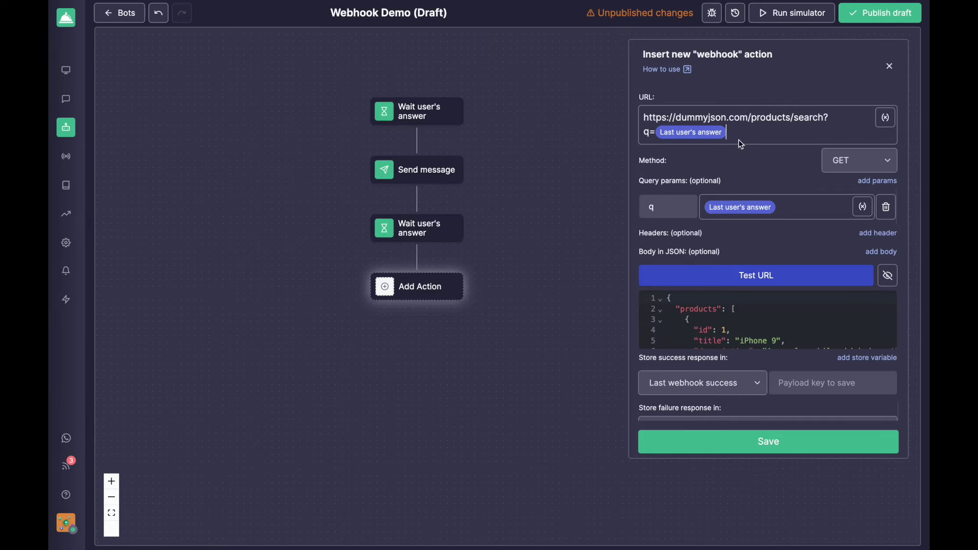
pyautogui.moveTo(738, 140); pyautogui.dragTo(824, 121)
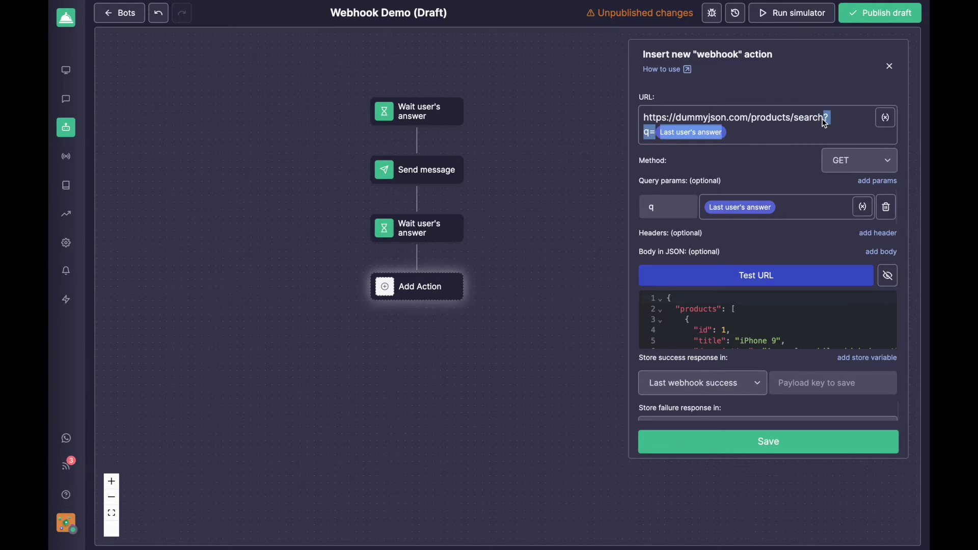
pyautogui.press('BackSpace')
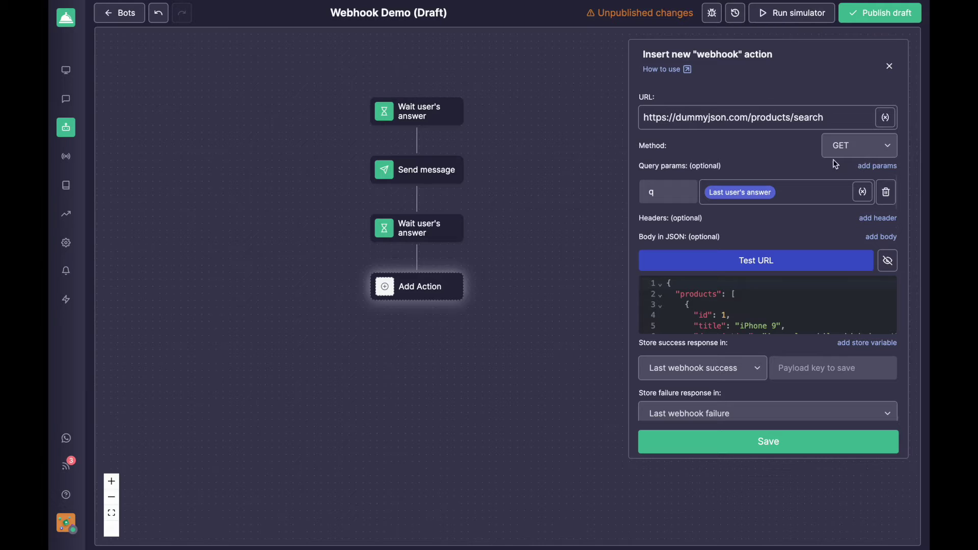
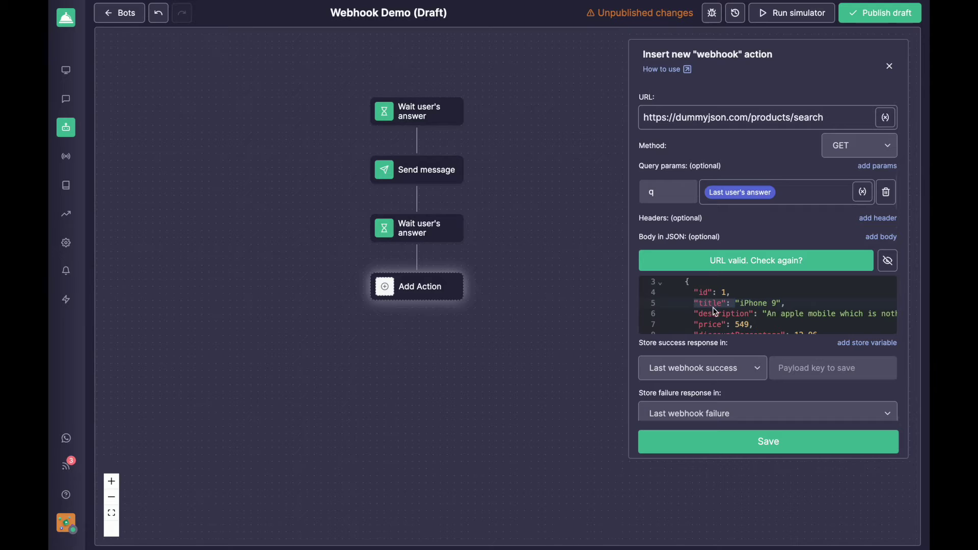
pyautogui.click(708, 368)
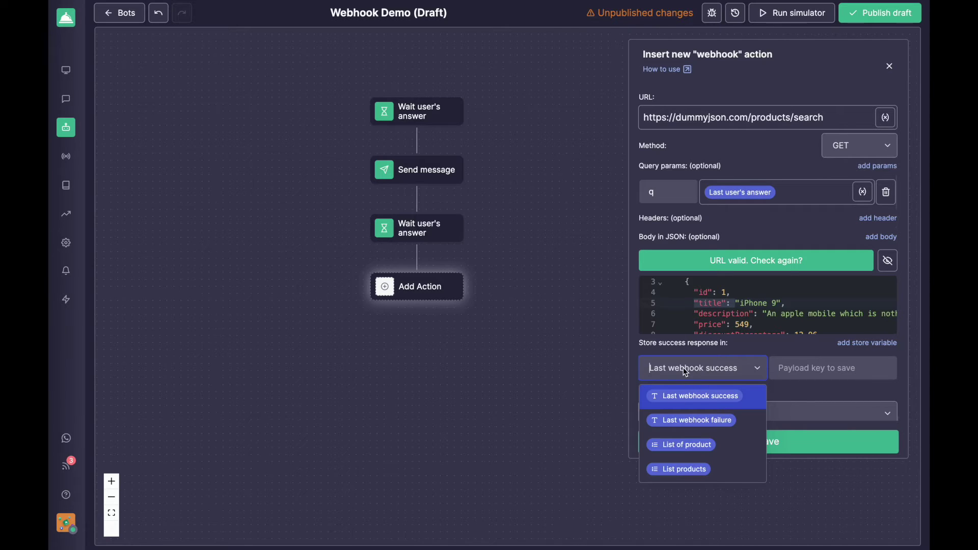
pyautogui.write('Lis')
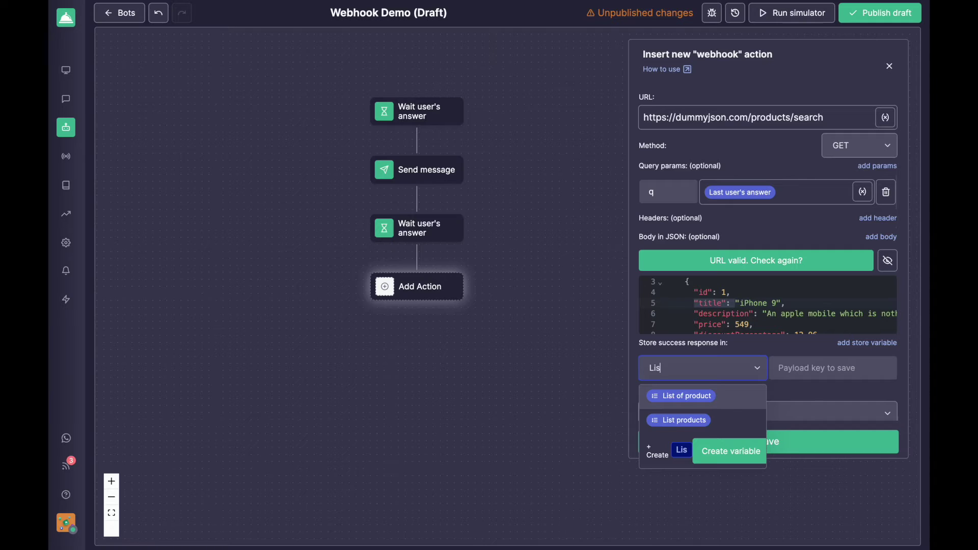
pyautogui.press('BackSpace')
pyautogui.press('BackSpace')
pyautogui.press('BackSpace')
# - Create a new bot variable labelled "Products list" of type List, without an initial value
pyautogui.click(107, 531)
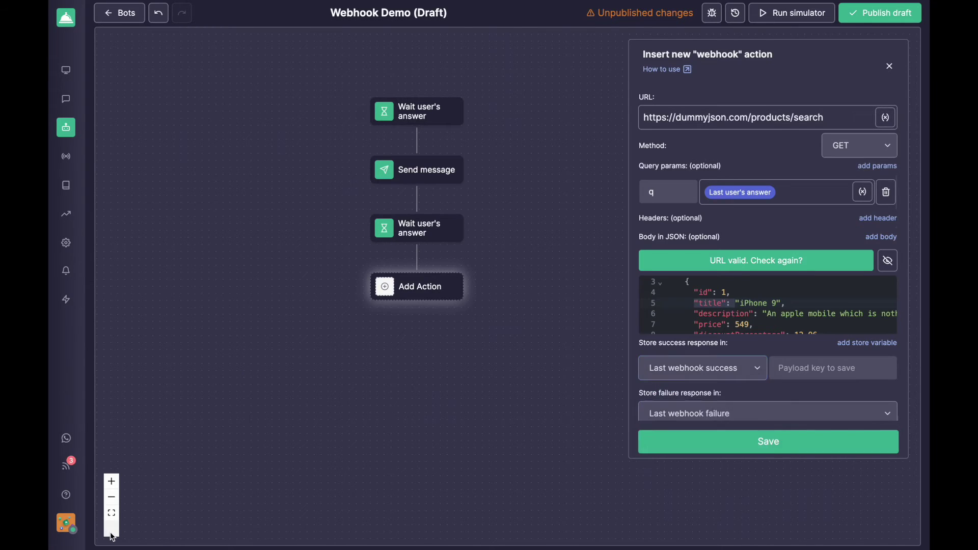
pyautogui.click(414, 96)
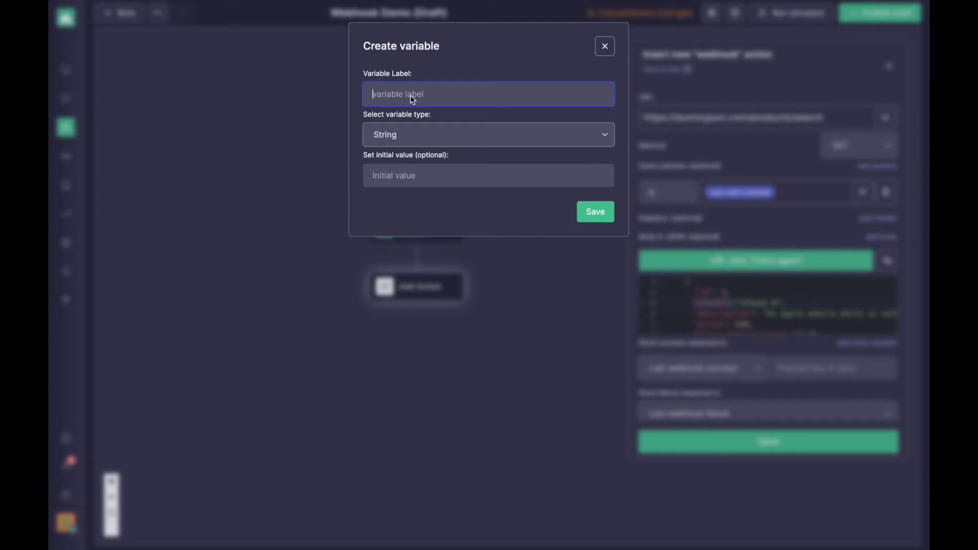
pyautogui.write('Products list')
pyautogui.click(393, 137)
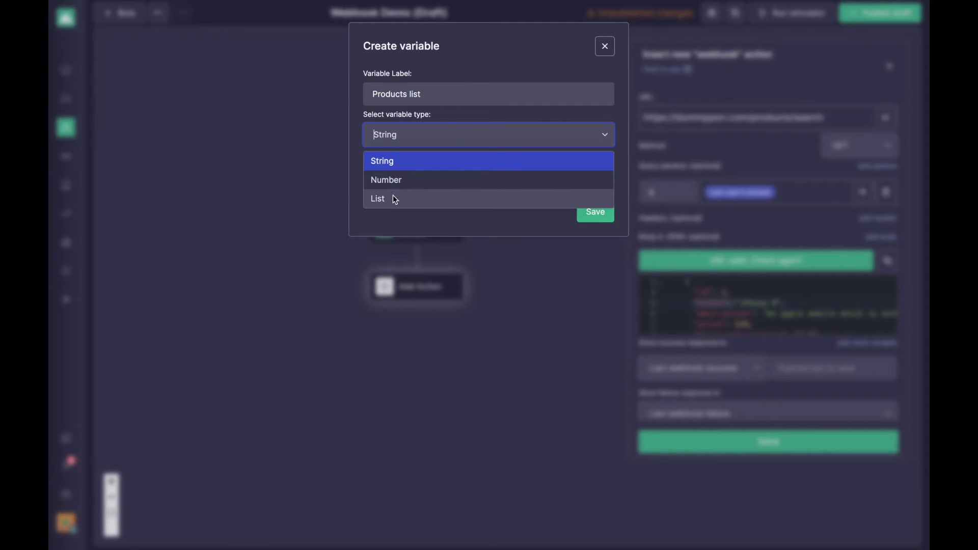
pyautogui.click(392, 196)
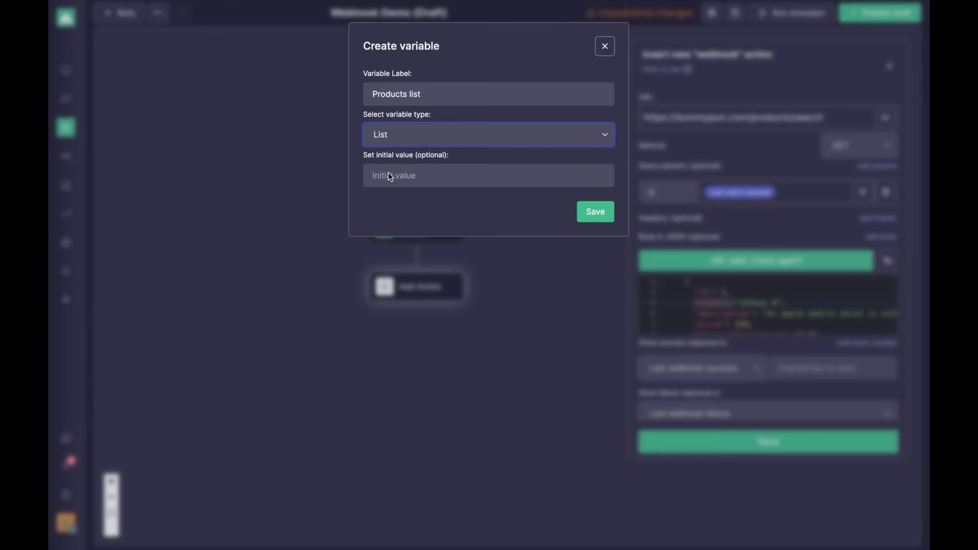
pyautogui.click(597, 213)
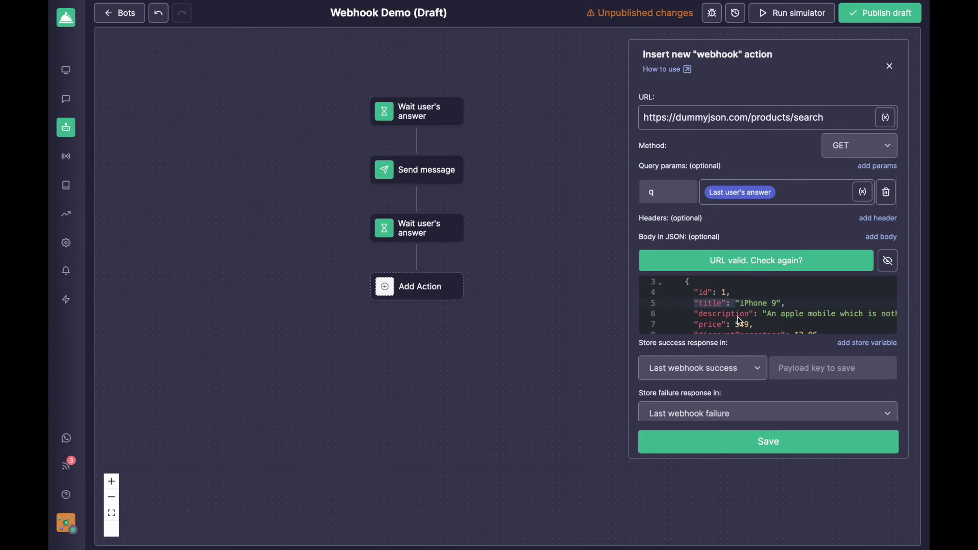
# - Store the webhook's success response in the Products list variable, and try adding and deleting an extra store variable
pyautogui.click(715, 368)
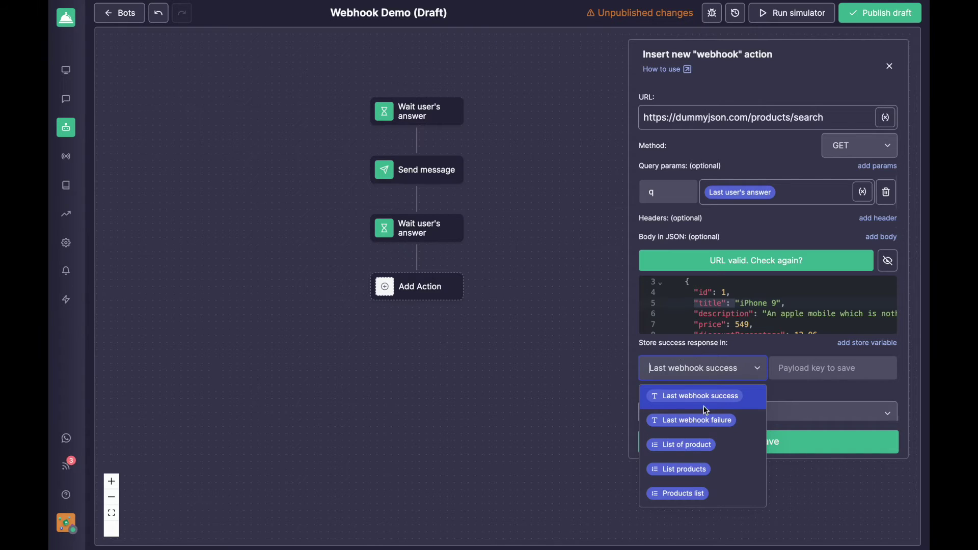
pyautogui.click(683, 493)
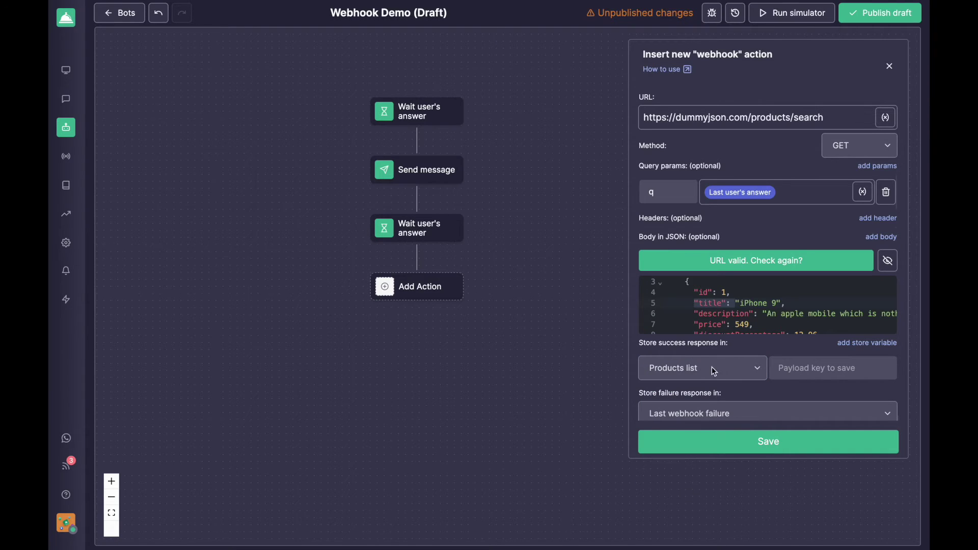
pyautogui.click(867, 344)
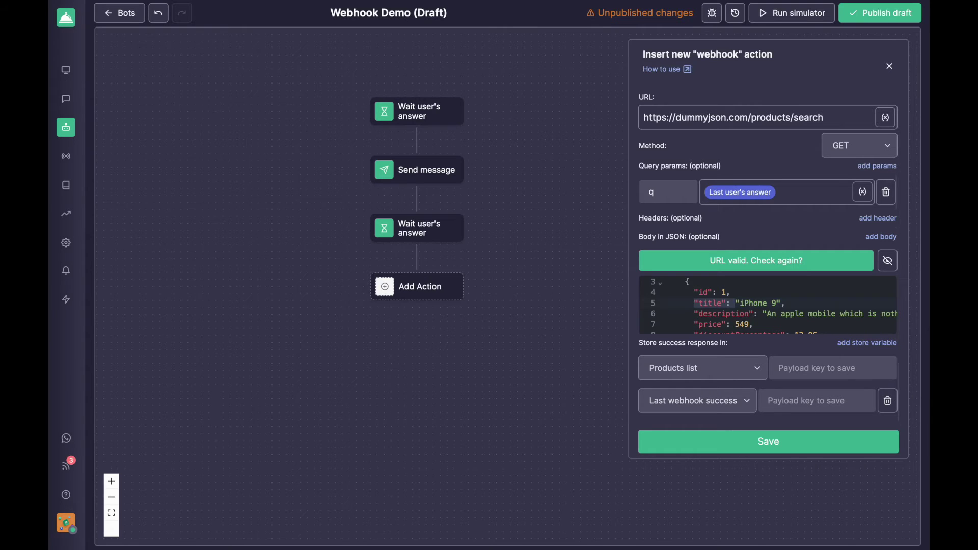
pyautogui.click(887, 401)
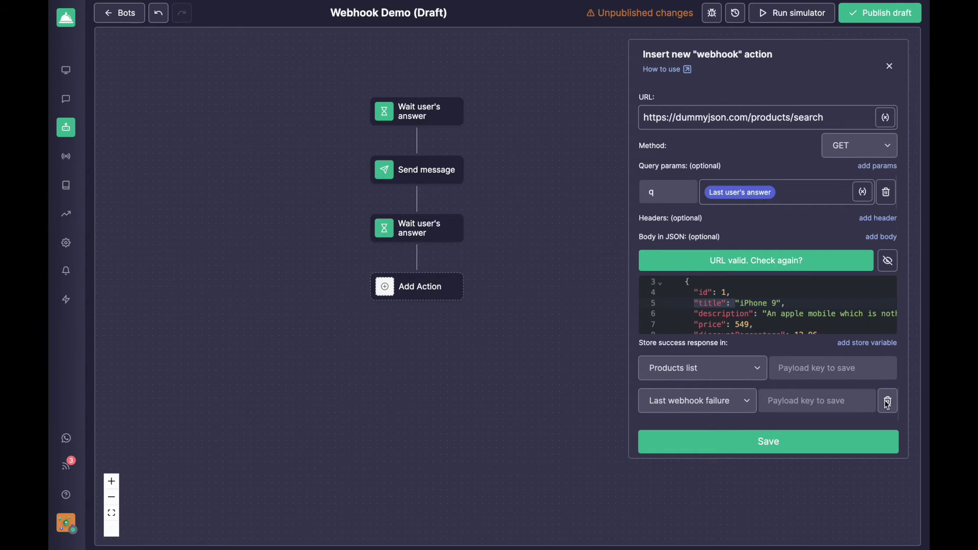
# - Delete the extra store variable, set the Products list payload key to products.flatMap(item => item.title), and save the webhook action
pyautogui.click(888, 402)
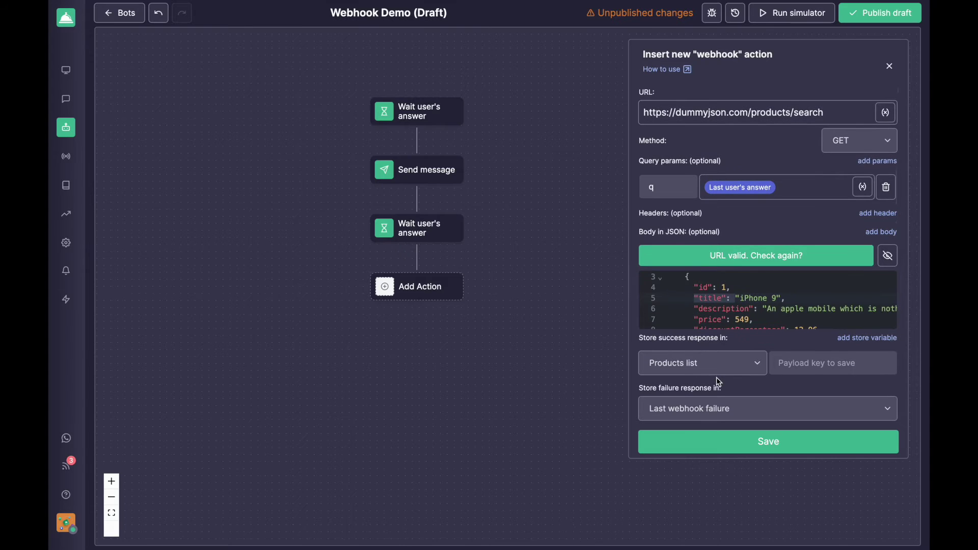
pyautogui.click(815, 366)
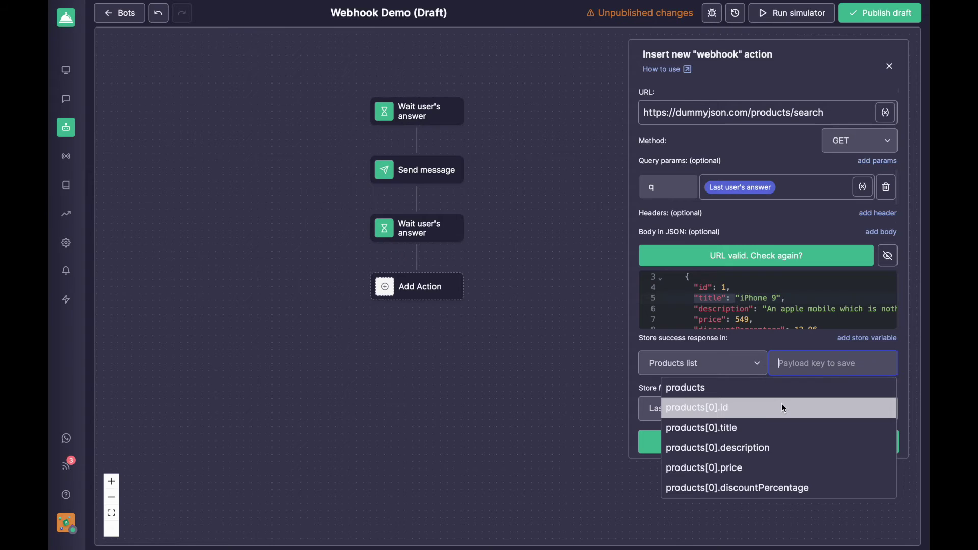
pyautogui.scroll(-1, 710, 432)
pyautogui.scroll(-3, 709, 433)
pyautogui.scroll(3, 708, 436)
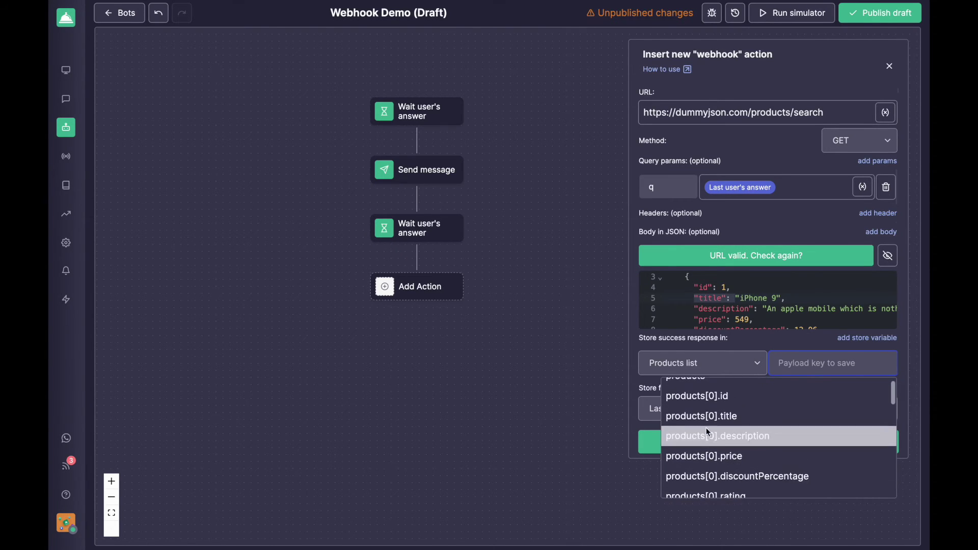
pyautogui.scroll(1, 708, 432)
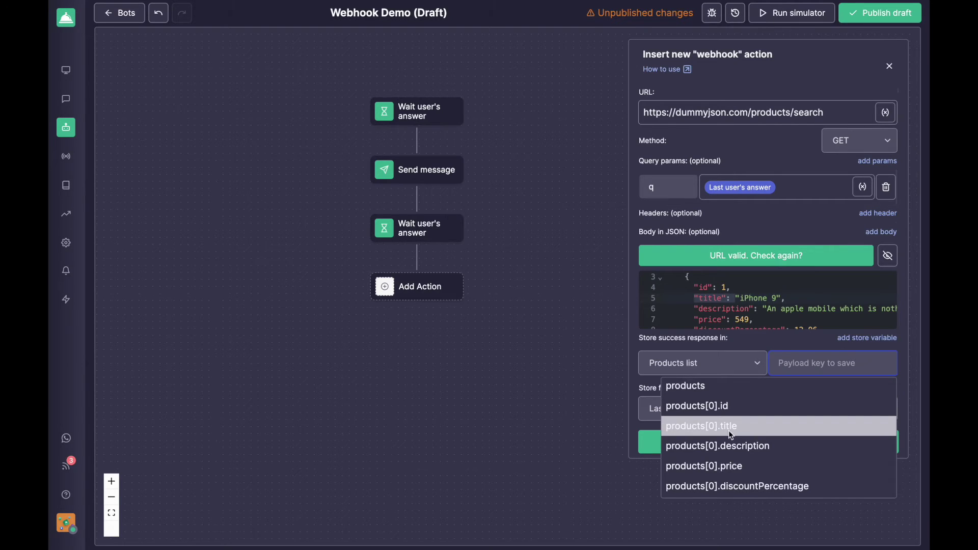
pyautogui.scroll(-2, 732, 435)
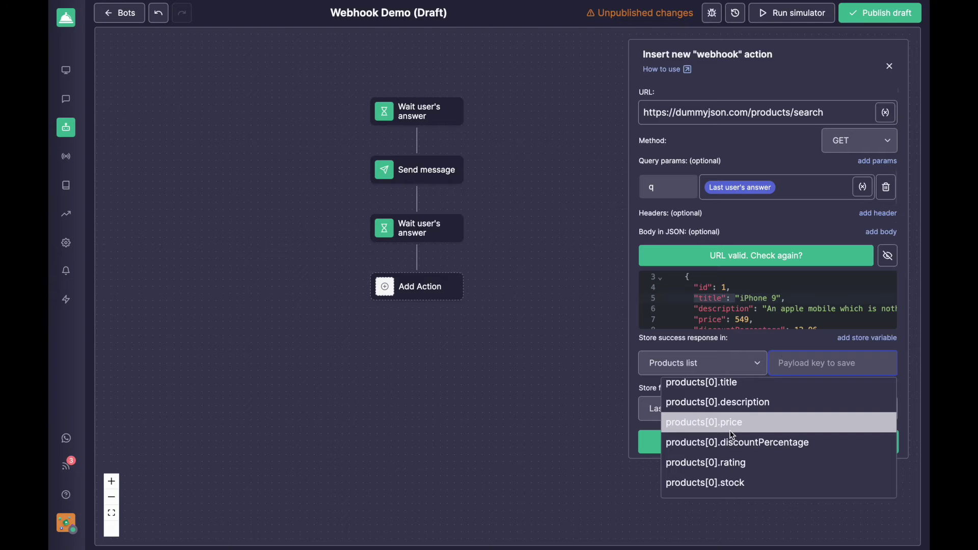
pyautogui.scroll(-5, 732, 436)
pyautogui.scroll(-3, 689, 431)
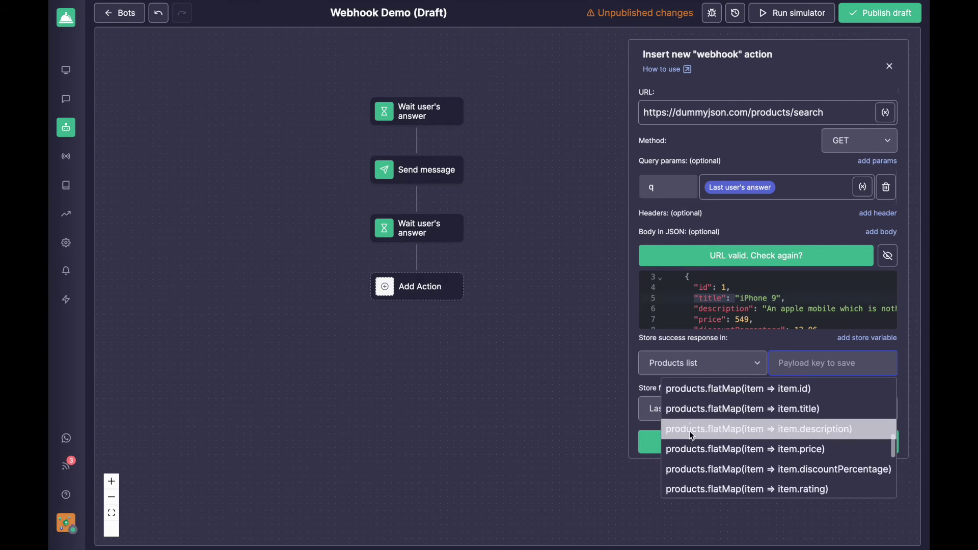
pyautogui.scroll(1, 720, 411)
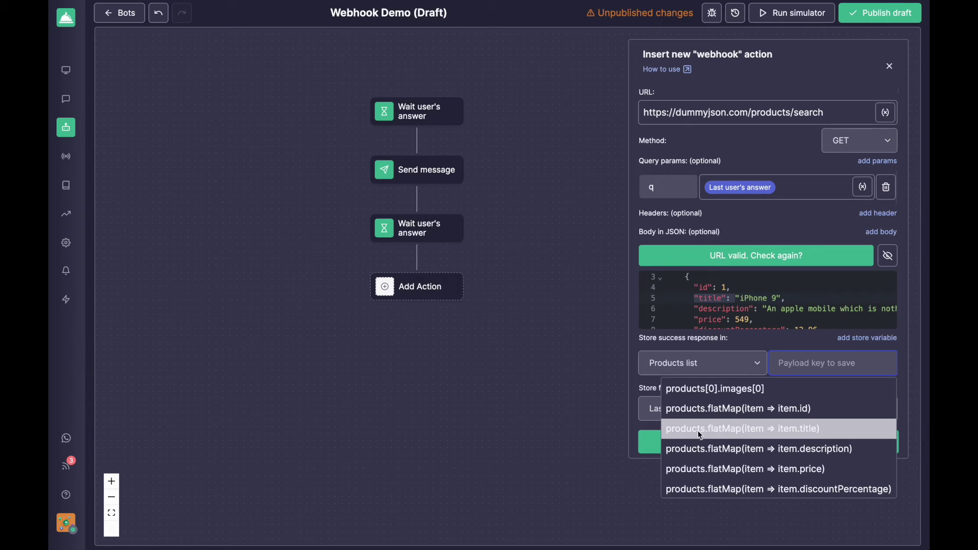
pyautogui.click(717, 430)
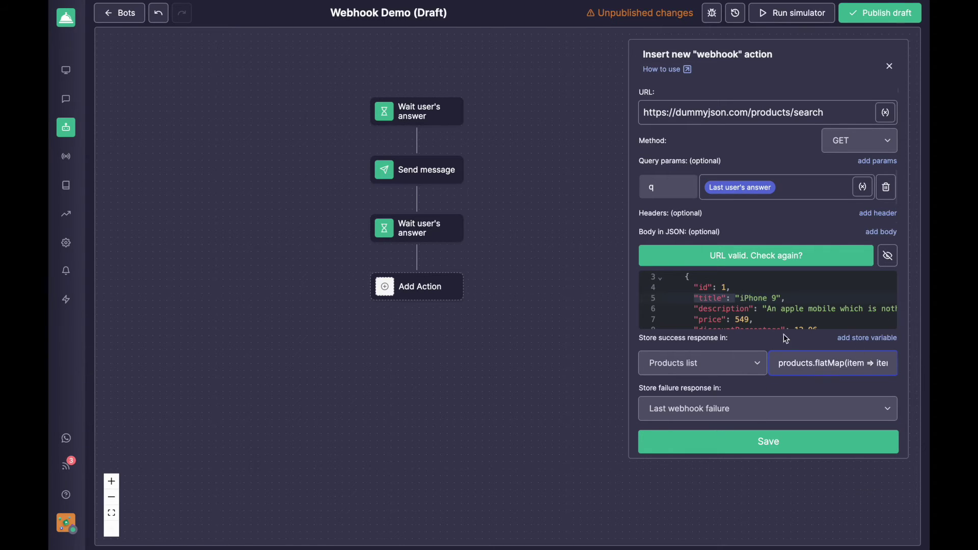
pyautogui.click(796, 441)
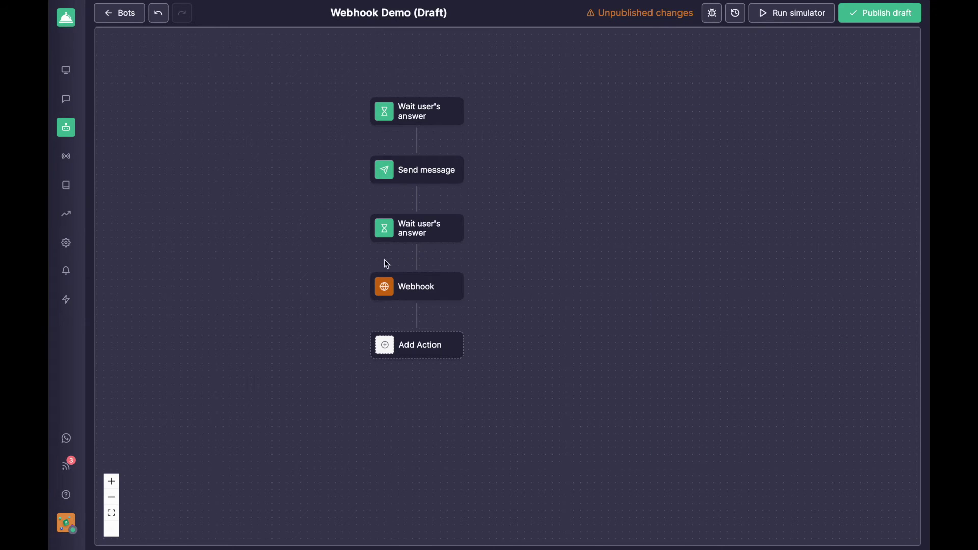
# - Add a Send message action after the webhook with the text "Ok, I got some search results:" followed by a new line
pyautogui.click(433, 344)
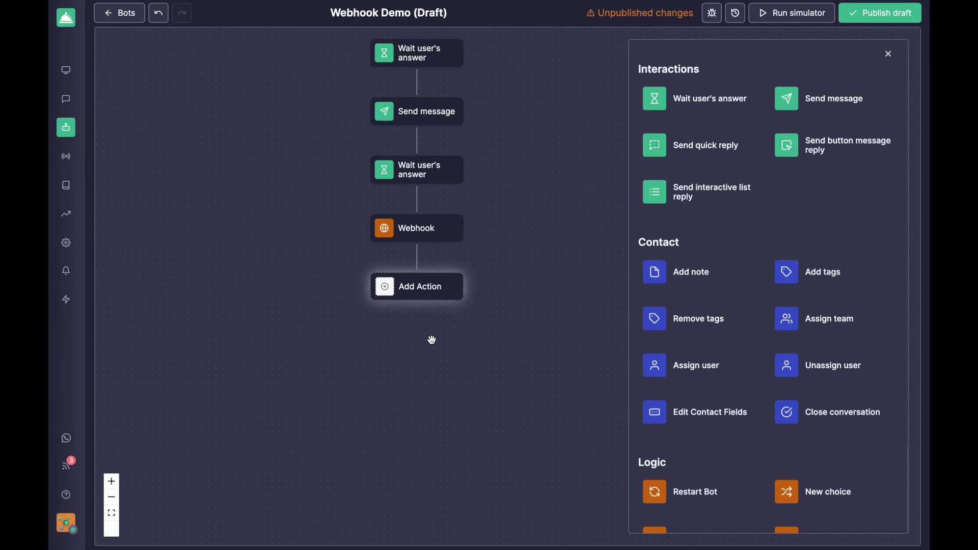
pyautogui.click(846, 97)
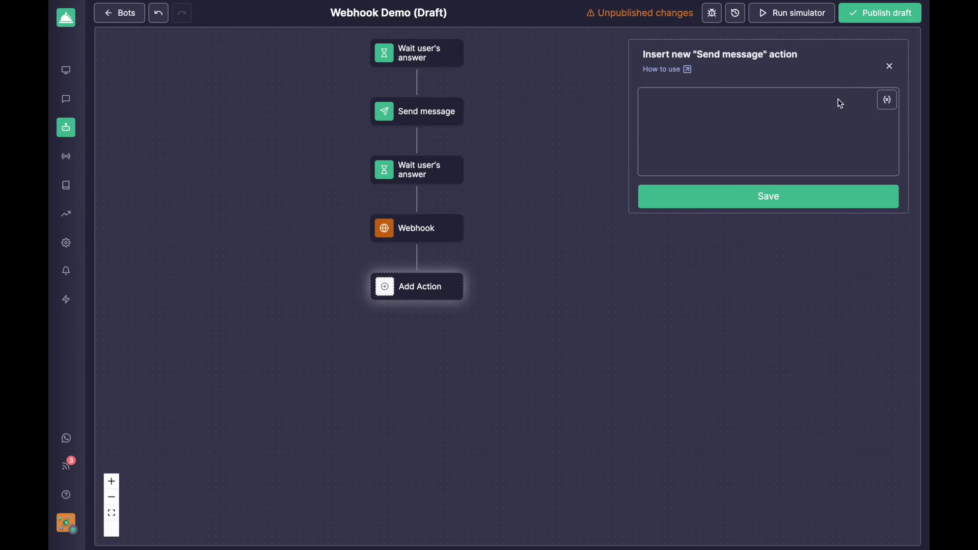
pyautogui.click(700, 109)
pyautogui.write('Ok,')
pyautogui.write(" I'")
pyautogui.write('got ')
pyautogui.write('some')
pyautogui.write(' searc')
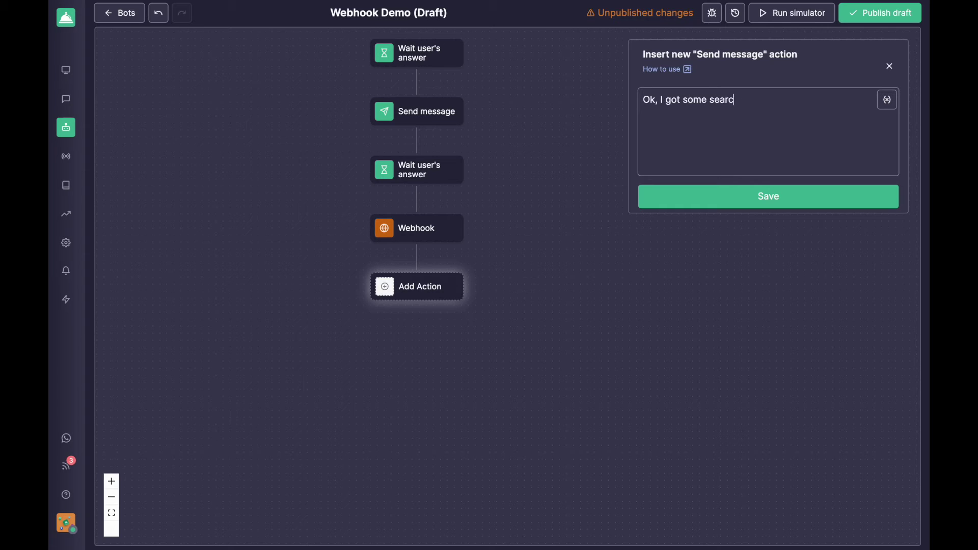
pyautogui.write('h results:')
pyautogui.press('Return')
# - Insert the Products list variable into the message with the Enumerate option and save the Send message action
pyautogui.click(890, 105)
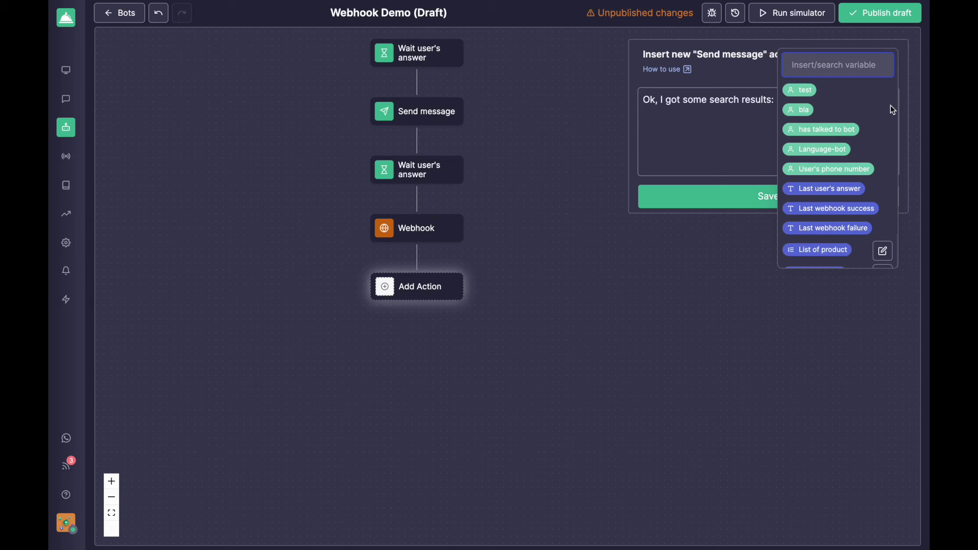
pyautogui.scroll(-2, 831, 243)
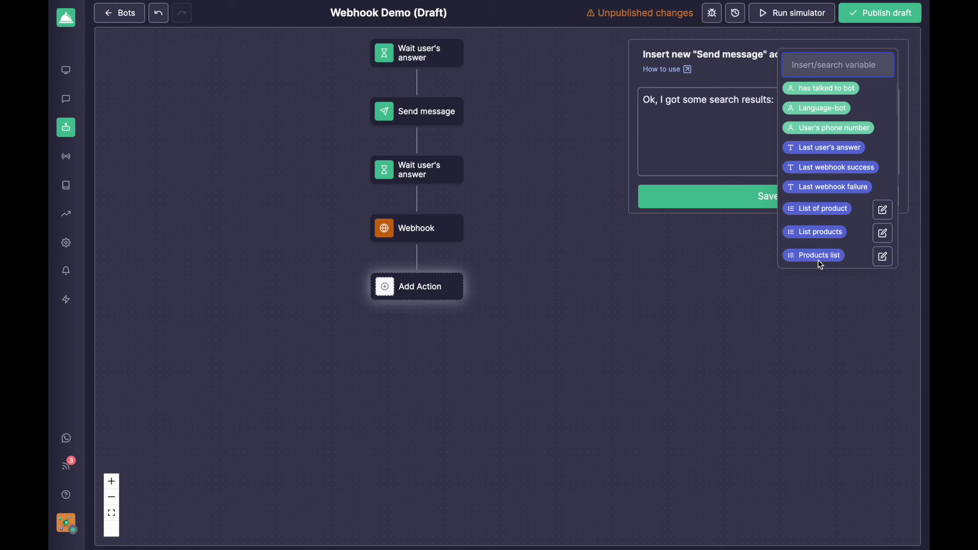
pyautogui.click(820, 257)
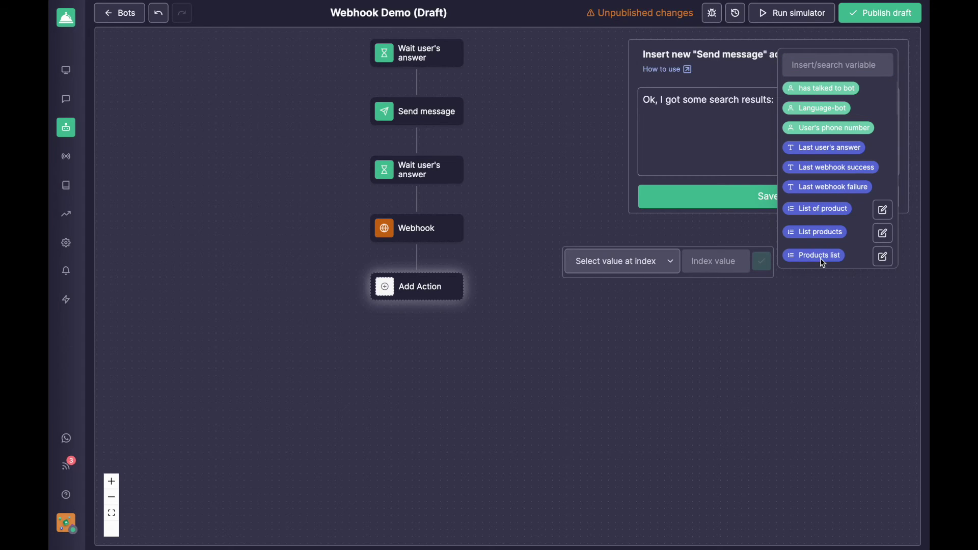
pyautogui.click(659, 263)
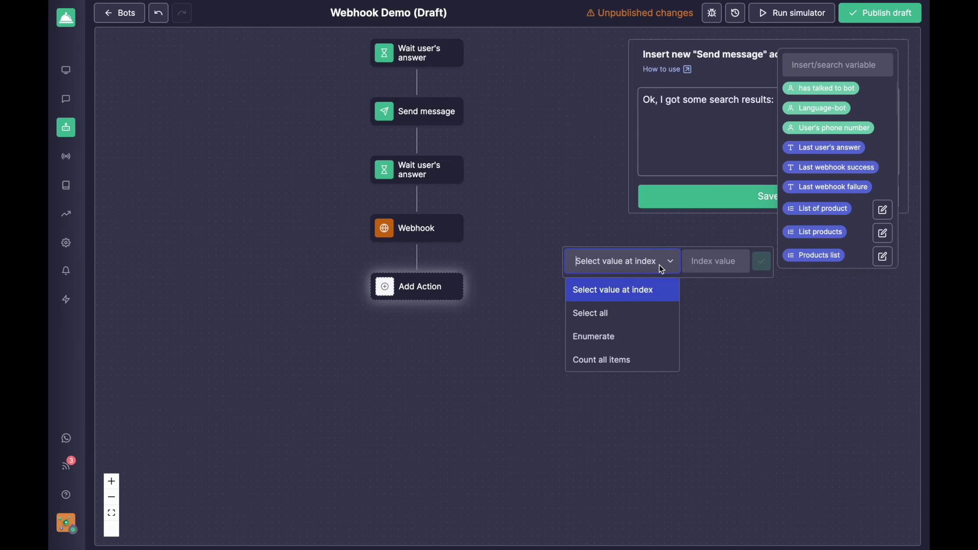
pyautogui.click(588, 335)
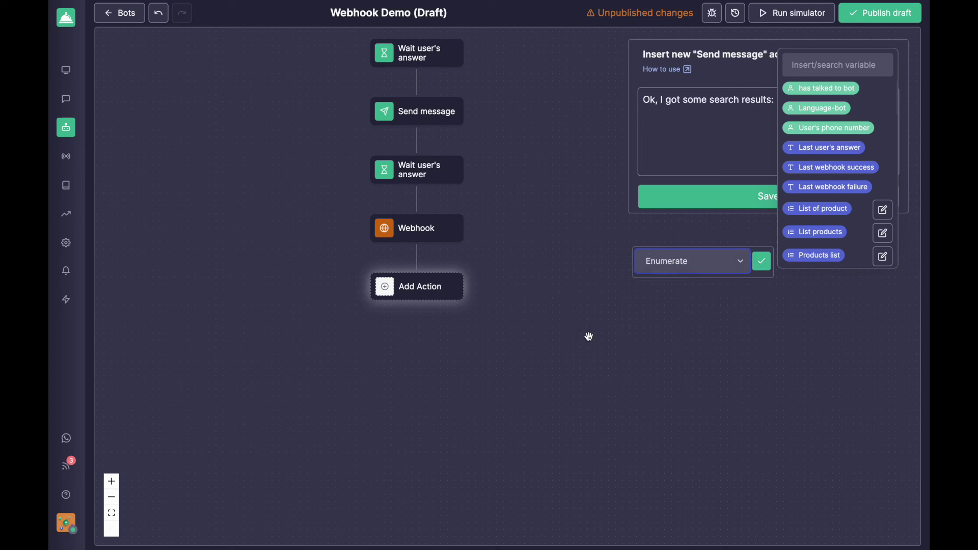
pyautogui.click(762, 260)
pyautogui.click(756, 142)
pyautogui.click(732, 195)
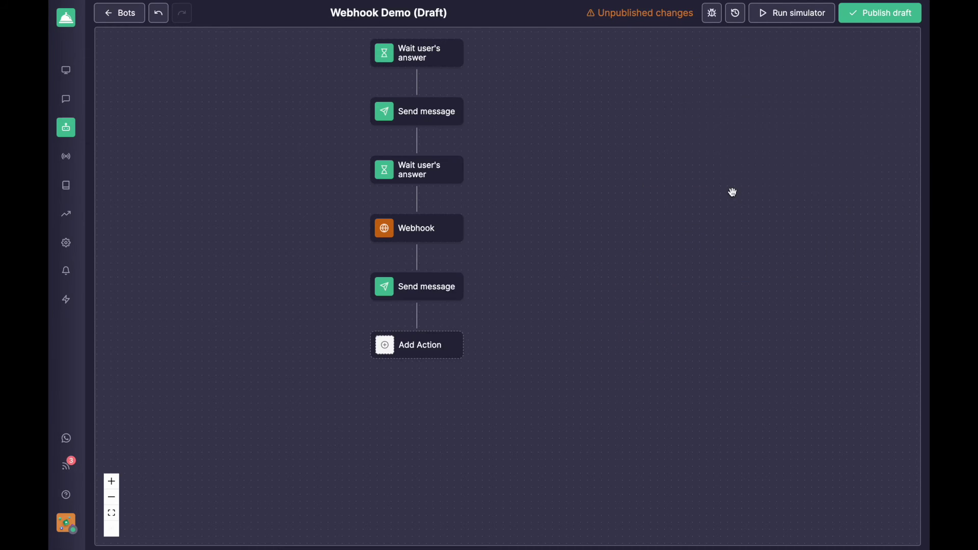
# - Run the bot simulator, start the conversation with "Hello" and send "phone" as the search keyword
pyautogui.moveTo(546, 151); pyautogui.dragTo(651, 254)
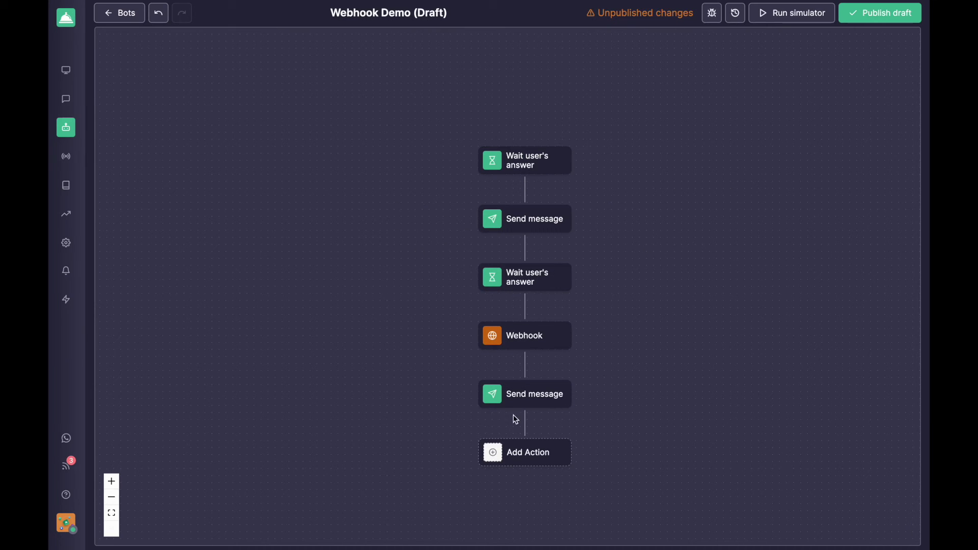
pyautogui.moveTo(681, 328); pyautogui.dragTo(674, 275)
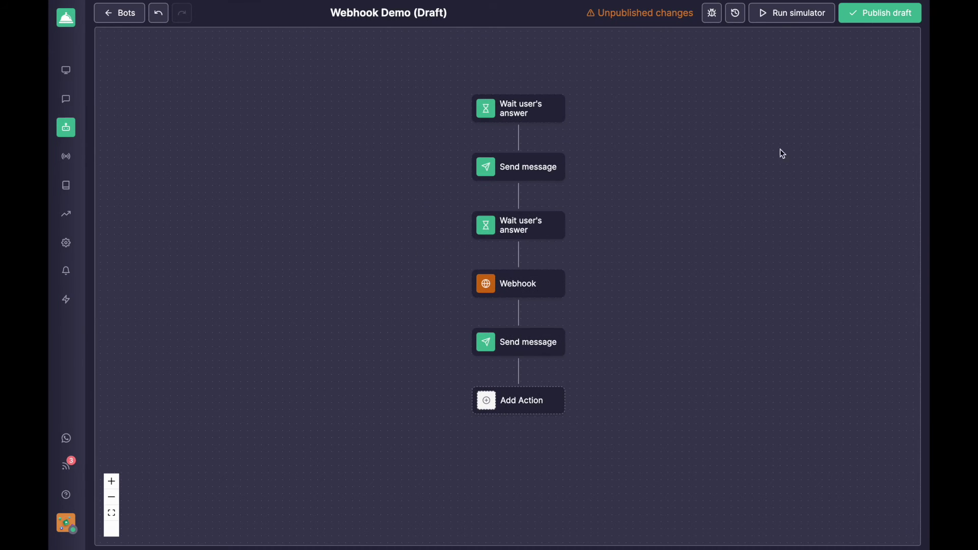
pyautogui.click(791, 14)
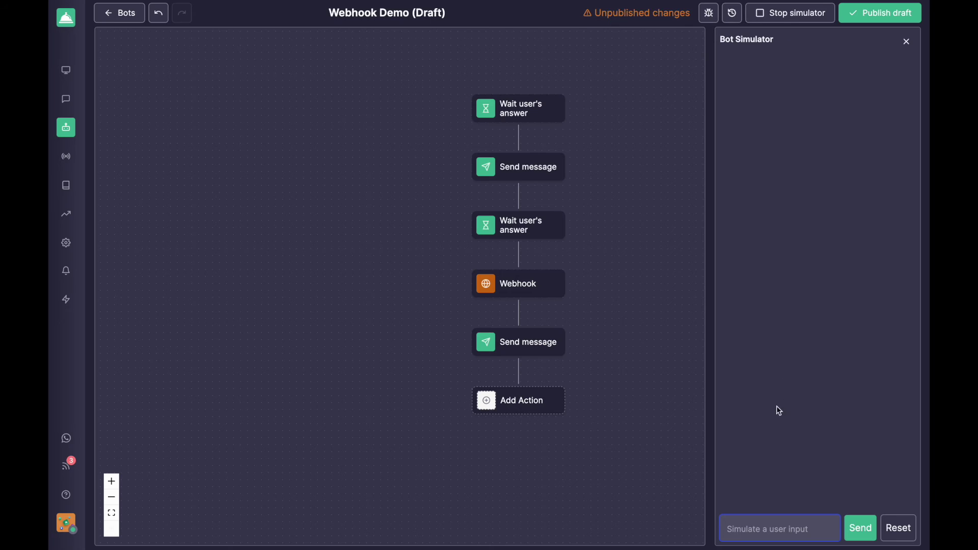
pyautogui.write('Hello')
pyautogui.press('Return')
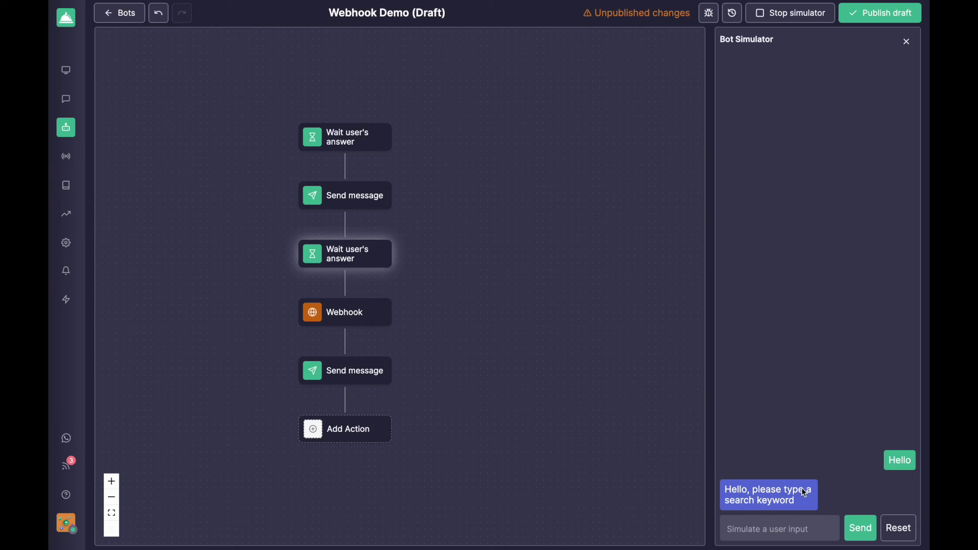
pyautogui.click(801, 532)
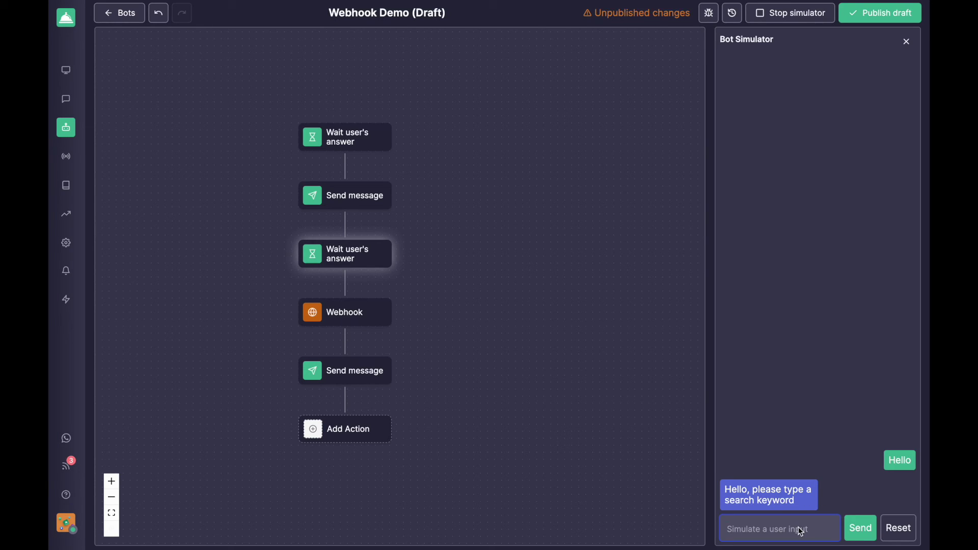
pyautogui.write('phone')
pyautogui.click(865, 530)
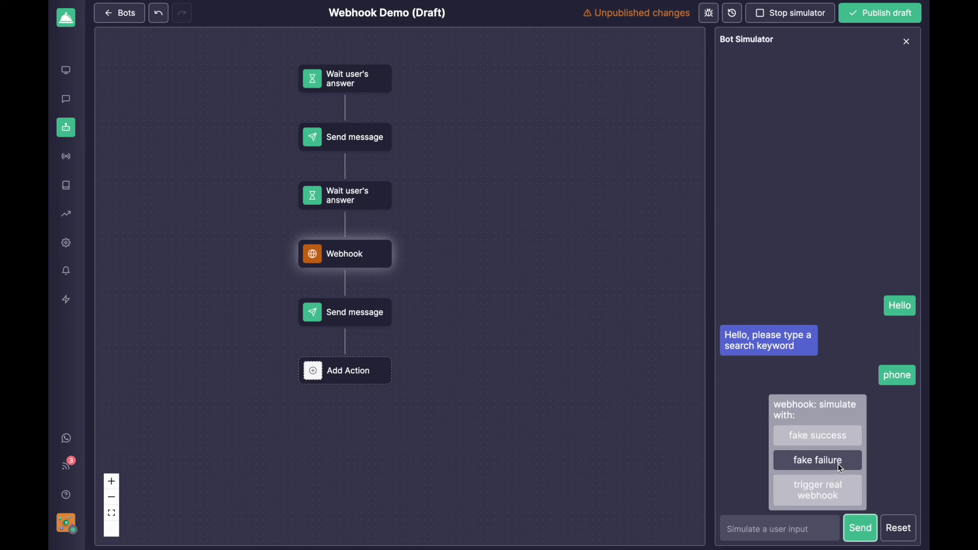
# - View the fake success payload dialog, trigger the real webhook instead, and check the stored Products list and the bot's enumerated reply
pyautogui.click(828, 439)
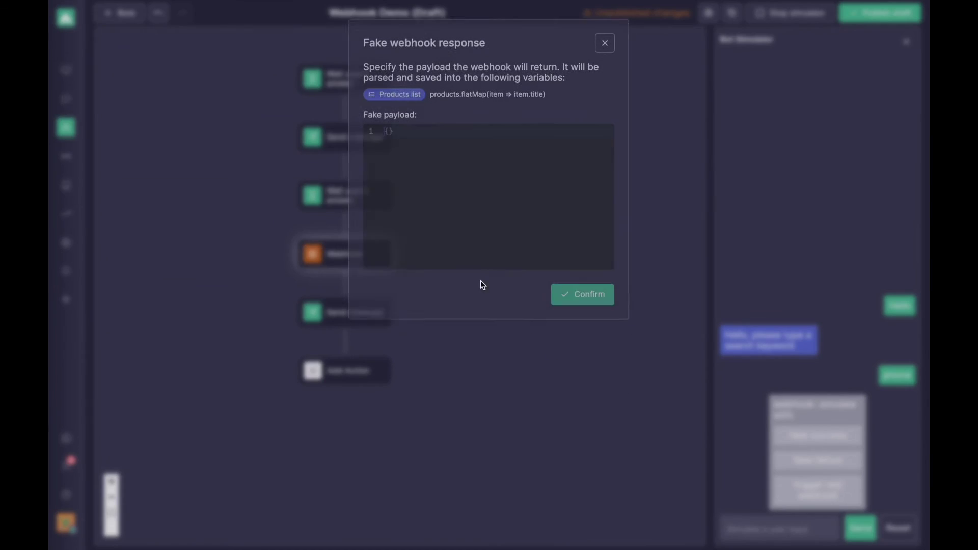
pyautogui.click(605, 46)
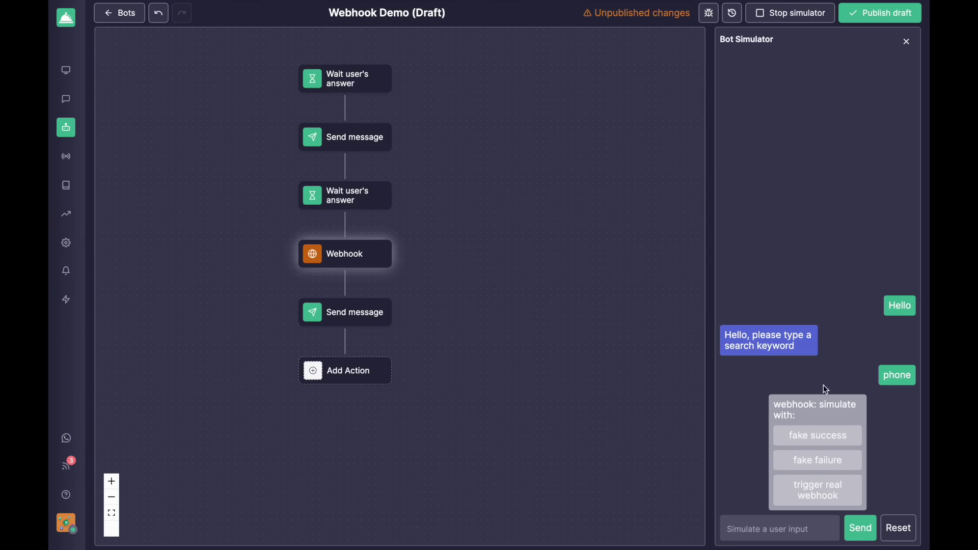
pyautogui.click(816, 492)
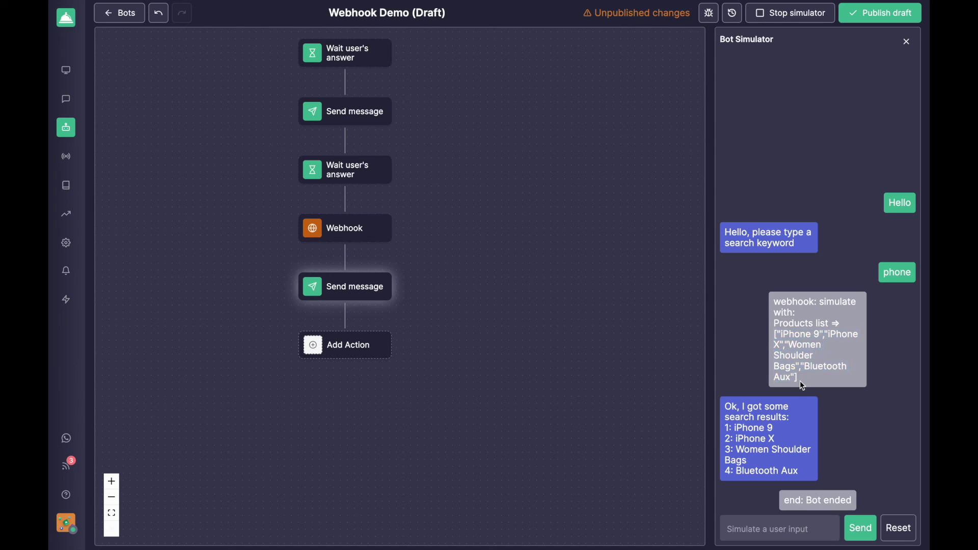
pyautogui.moveTo(780, 326); pyautogui.dragTo(829, 330)
pyautogui.moveTo(725, 428); pyautogui.dragTo(811, 481)
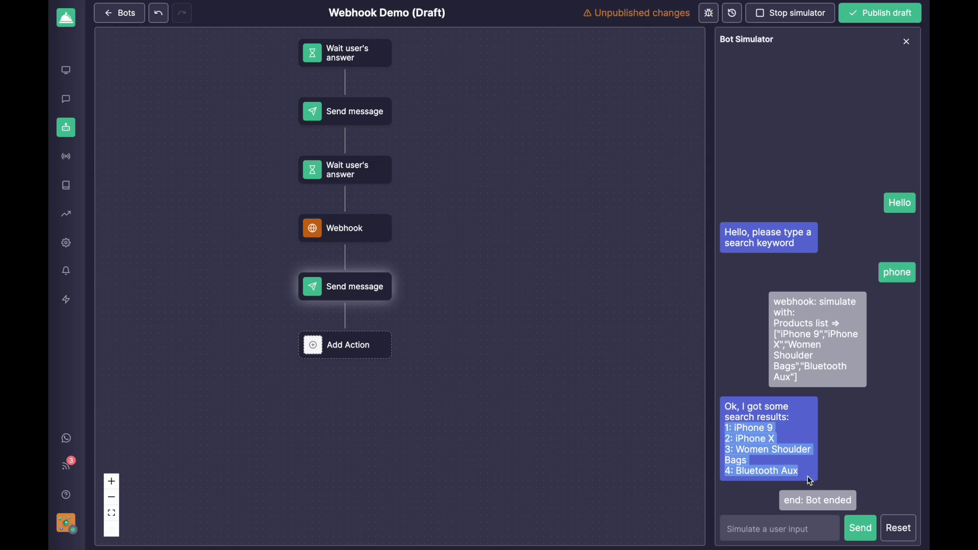